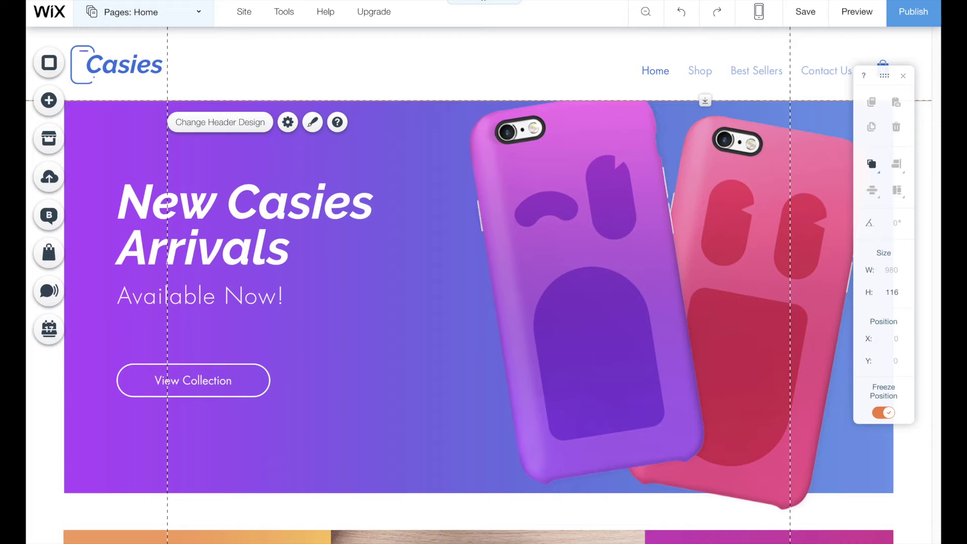
- Display Smartsupp's chat installation code and select the entire script for copying
left_click(58, 110)
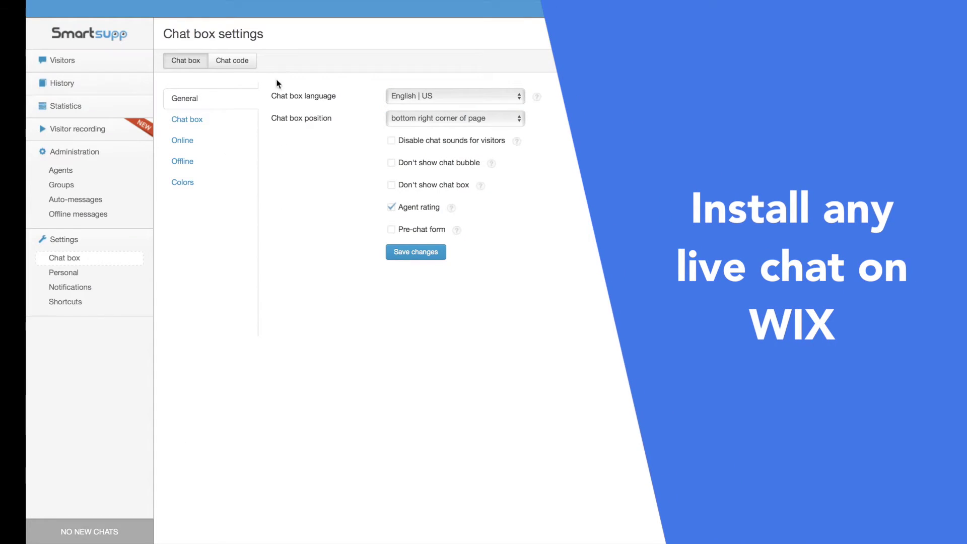
left_click(249, 62)
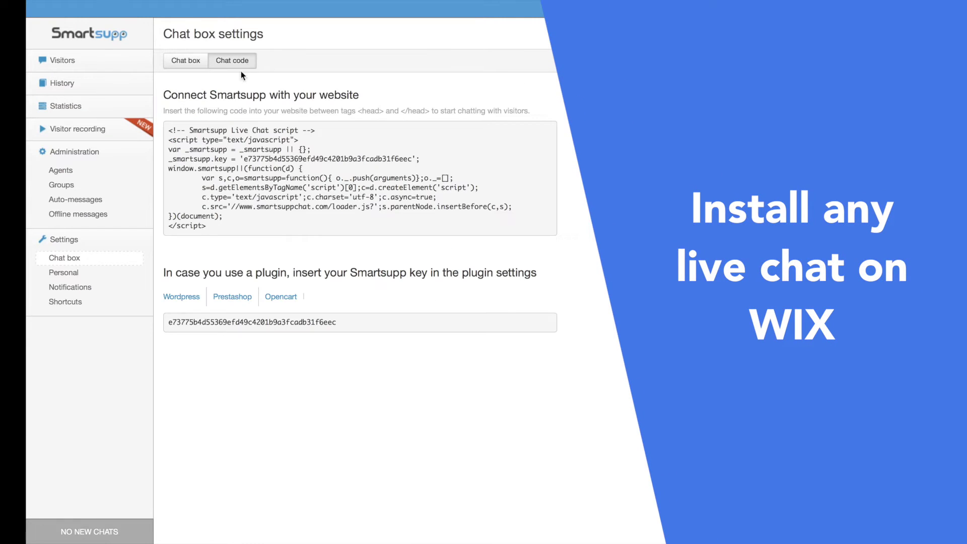
left_click_drag(401, 224, 162, 125)
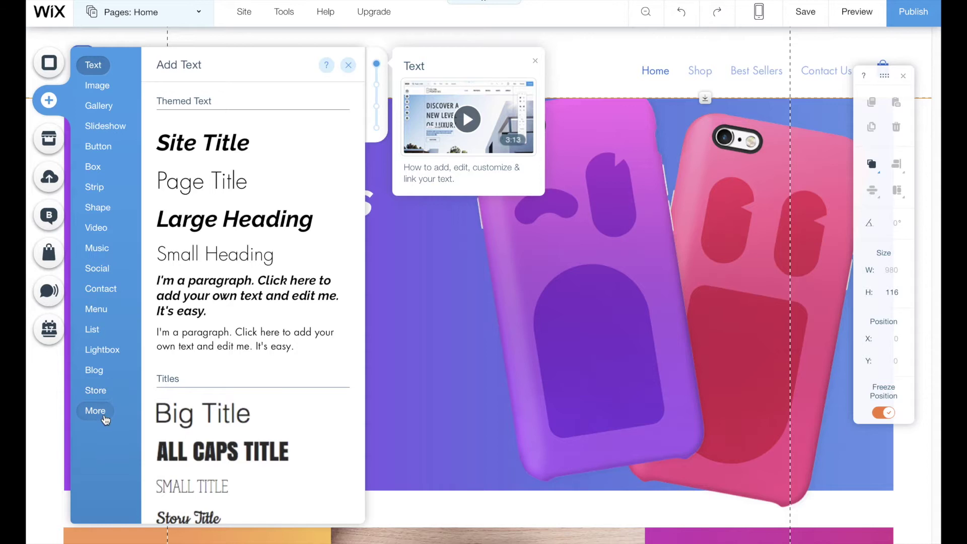
left_click(95, 410)
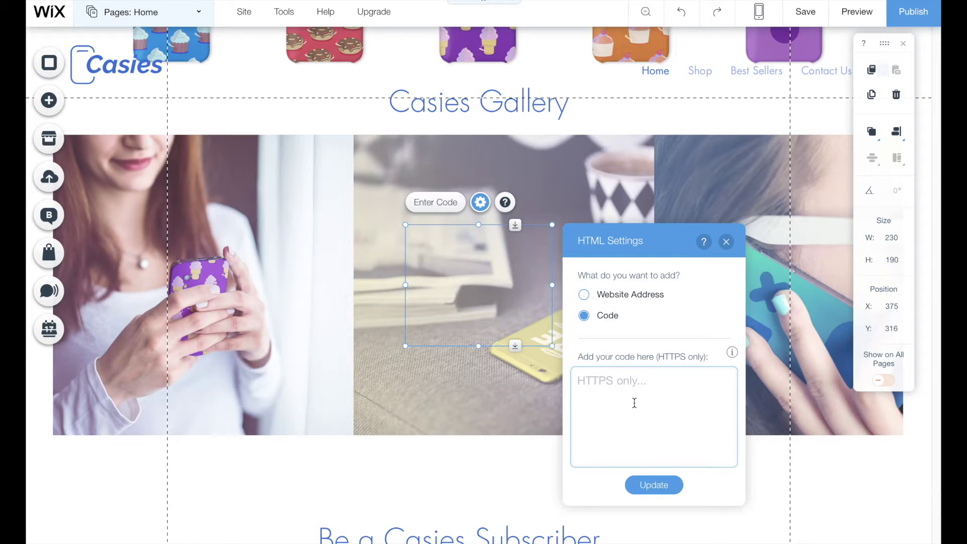
- Embed the Smartsupp script as HTML code, pinned bottom-right at 43/0 px on all pages
key("ctrl+v")
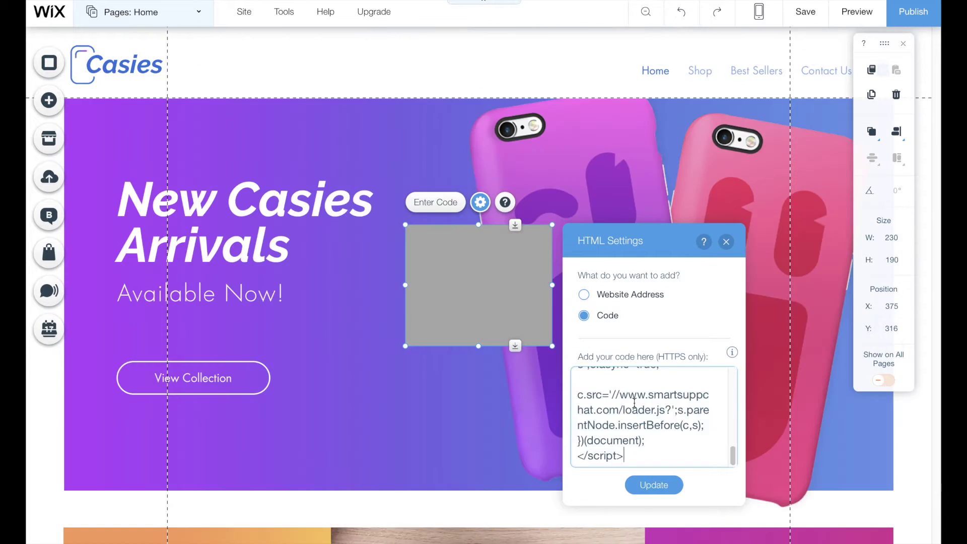
left_click(663, 453)
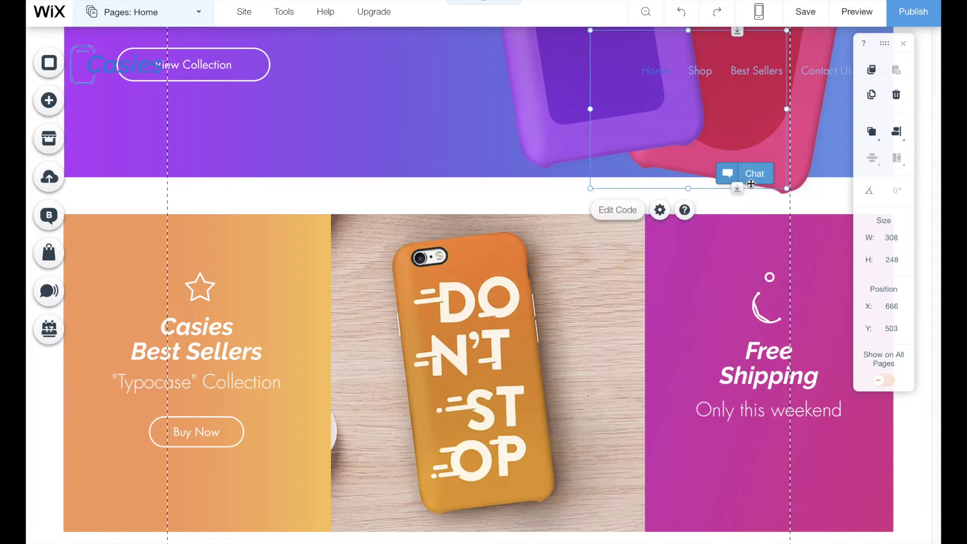
right_click(600, 184)
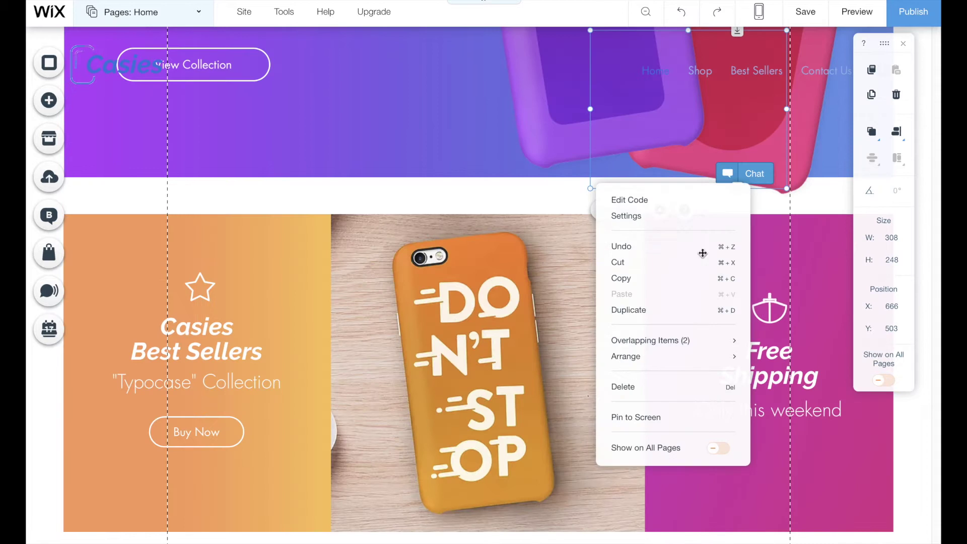
mouse_move(689, 361)
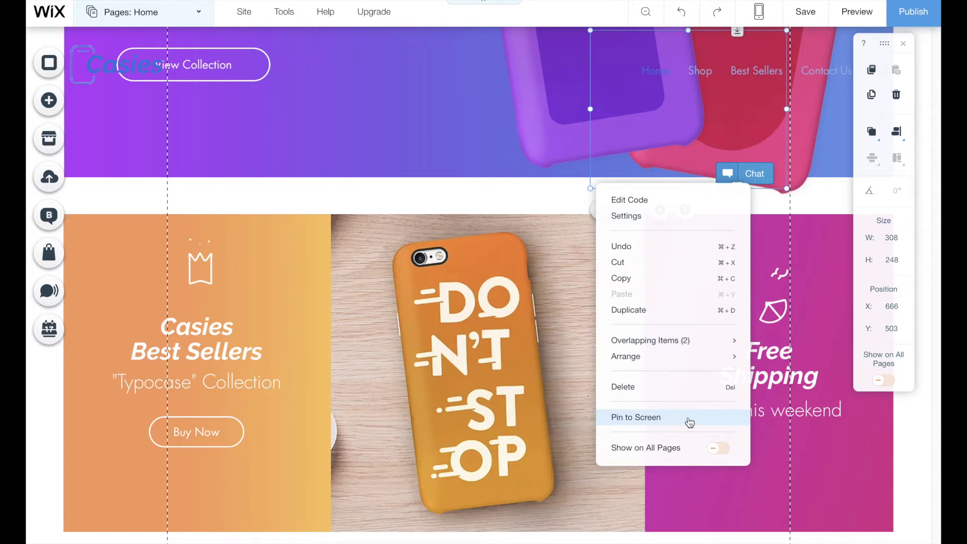
left_click(686, 418)
left_click(531, 258)
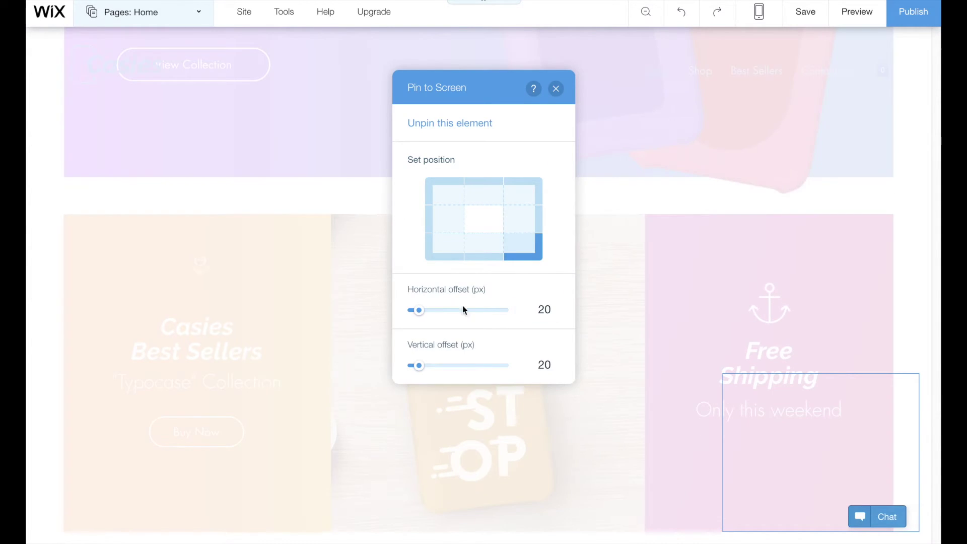
left_click_drag(419, 311, 426, 310)
left_click_drag(421, 370, 357, 371)
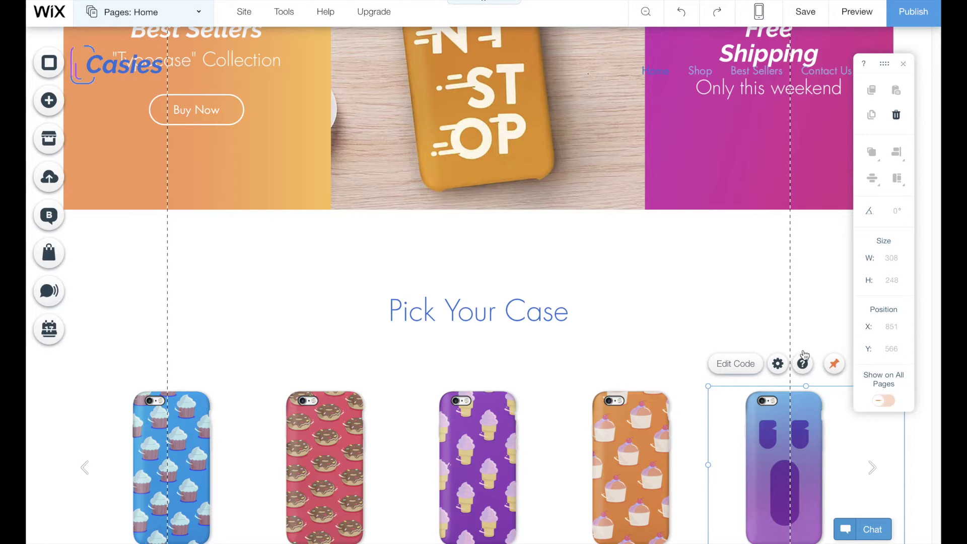
left_click(883, 400)
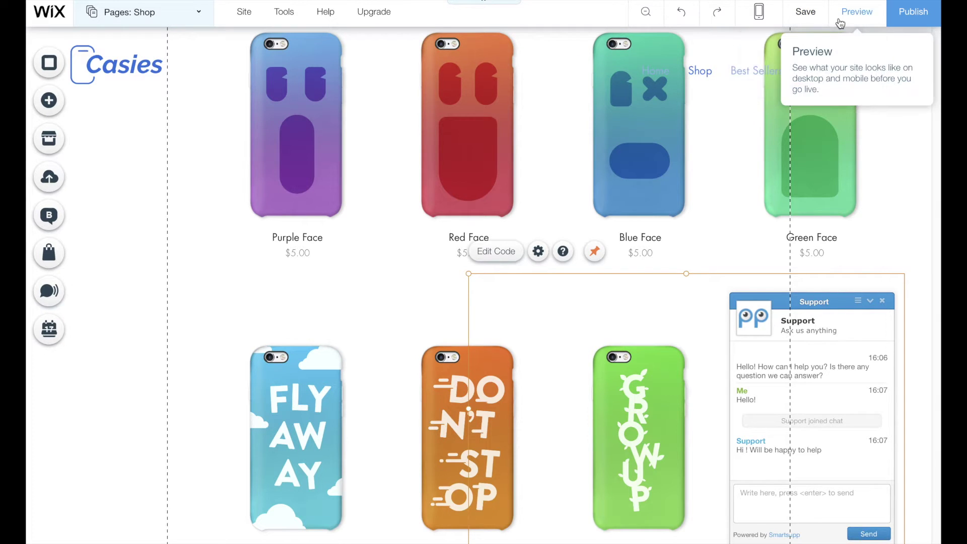
- Preview the Casies shop page and minimize the Smartsupp chat window
left_click(840, 24)
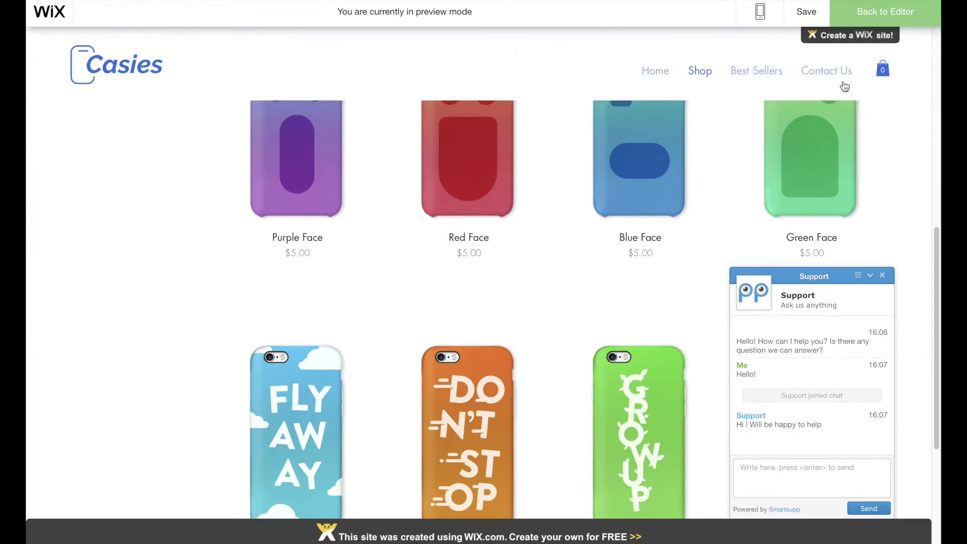
left_click(871, 277)
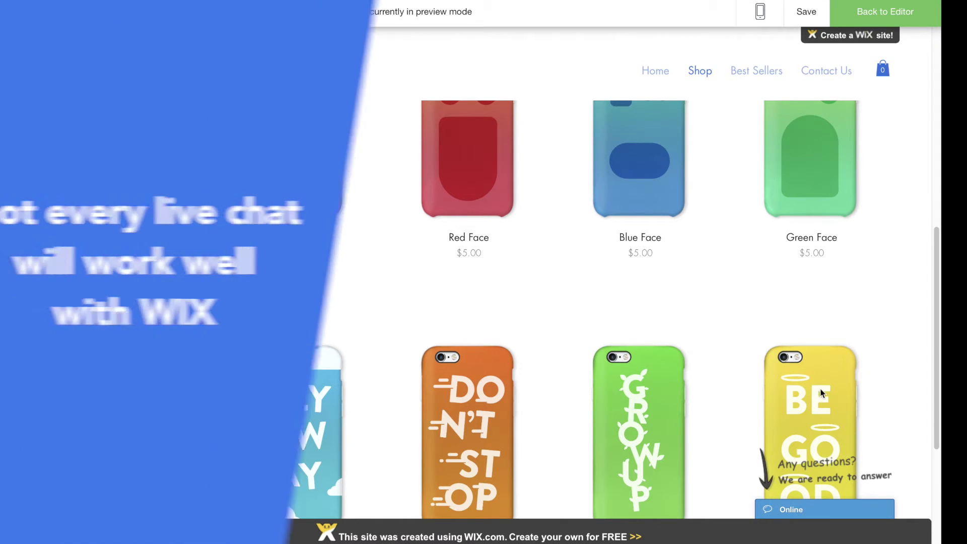
scroll(826, 387, "down", 1)
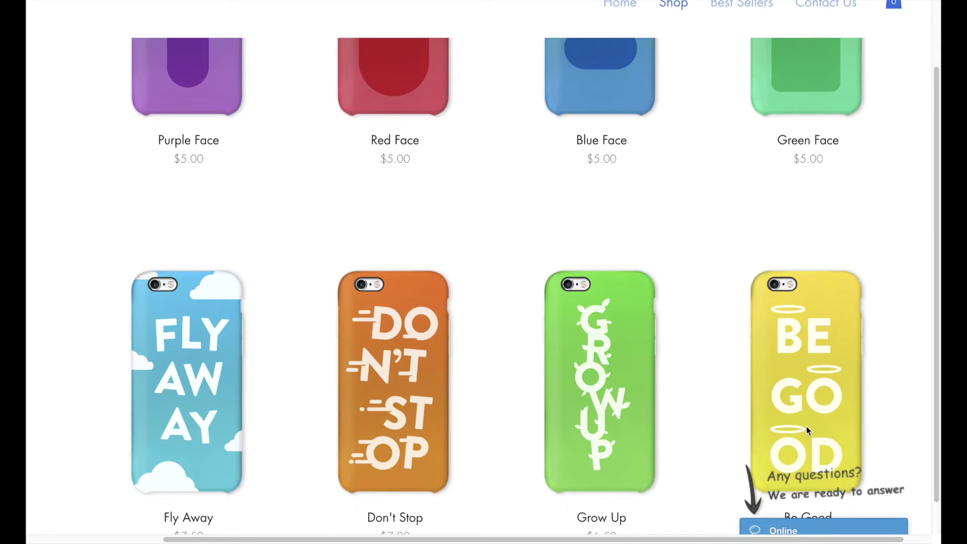
scroll(806, 426, "down", 1)
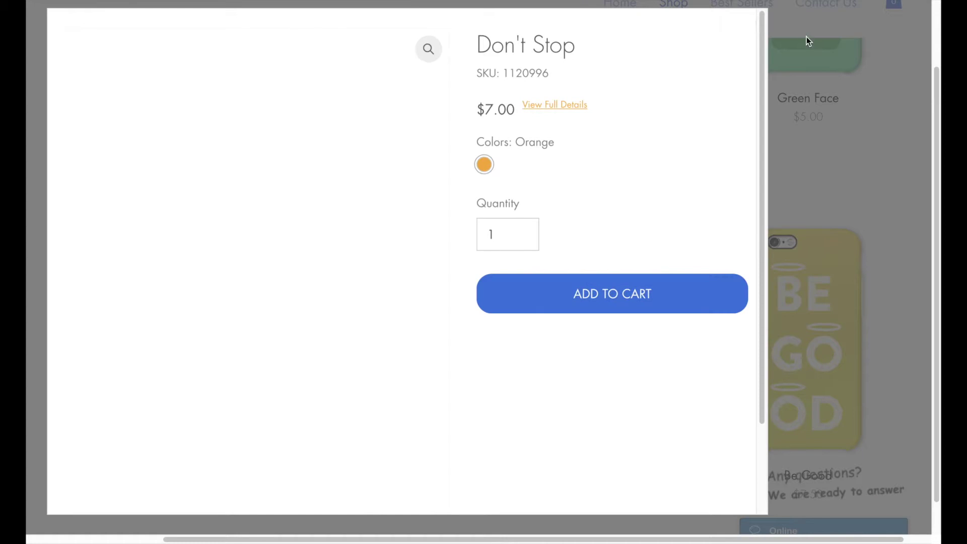
scroll(679, 150, "down", 5)
scroll(717, 89, "up", 5)
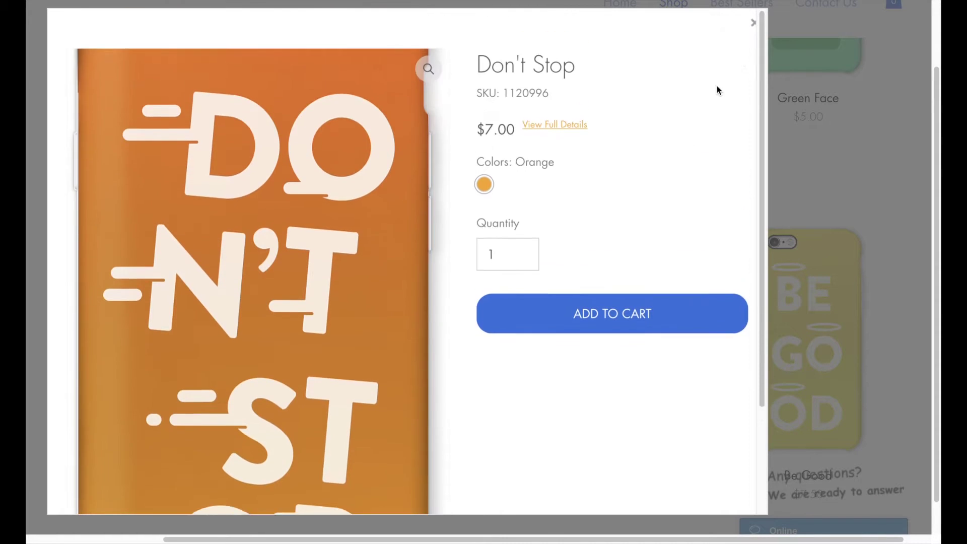
- Close the Don't Stop product Quick View, then reopen and minimize the Smartsupp chat
left_click(790, 22)
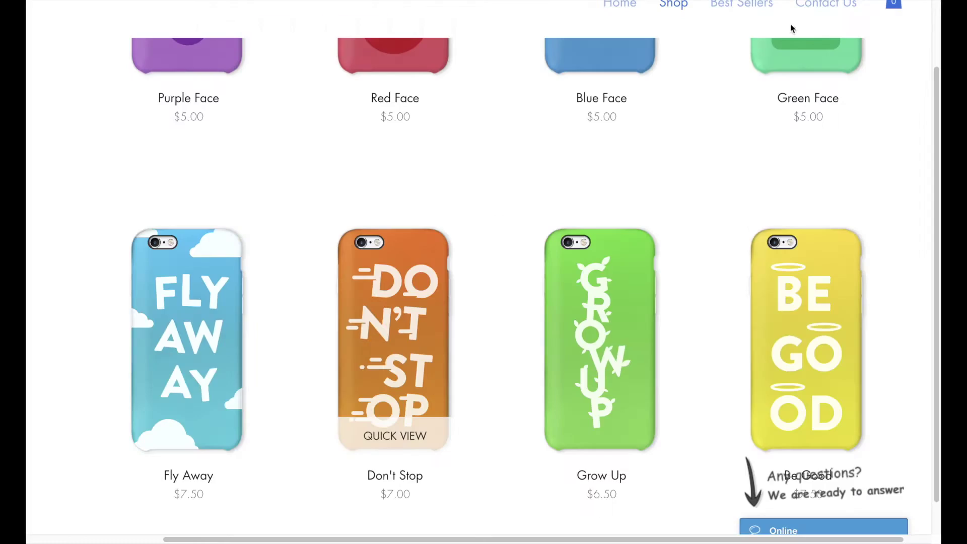
scroll(636, 252, "down", 1)
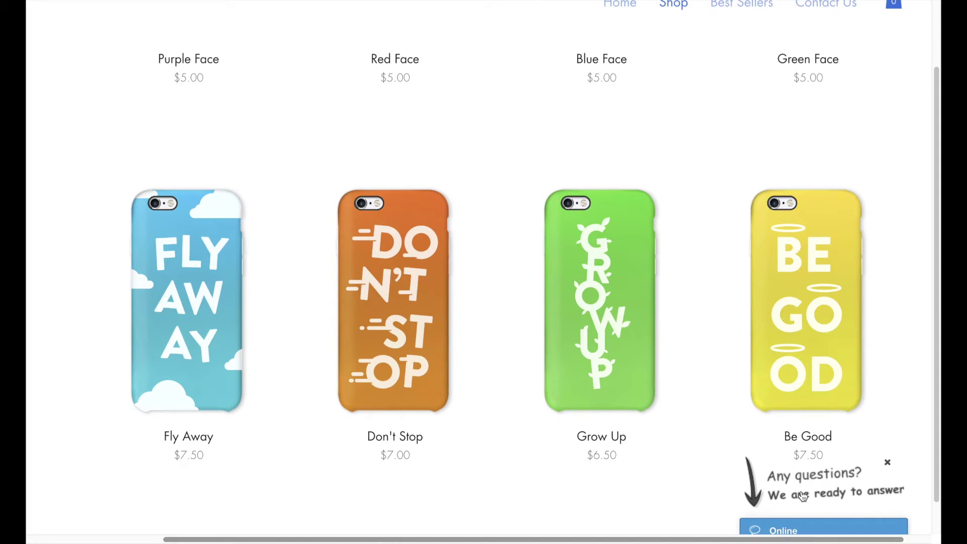
scroll(796, 523, "down", 3)
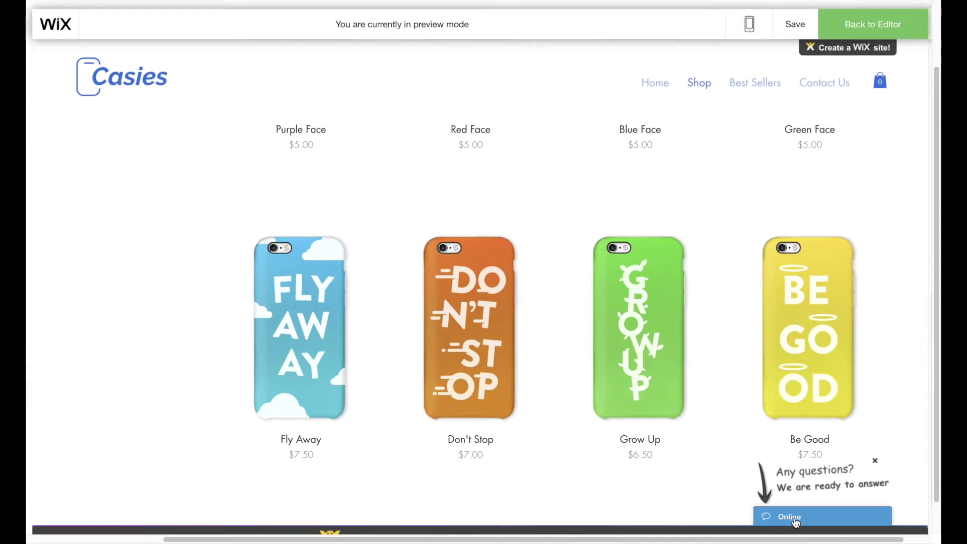
left_click(808, 515)
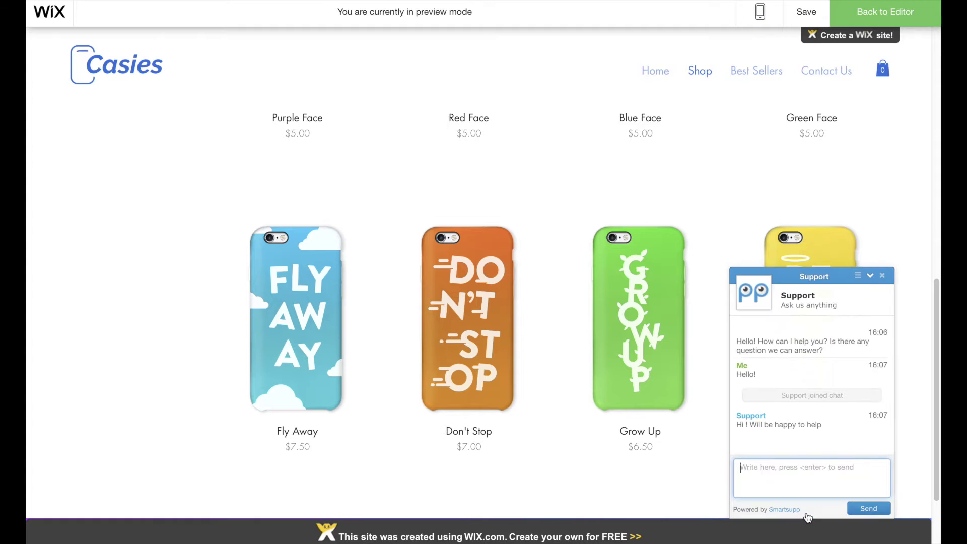
left_click(871, 276)
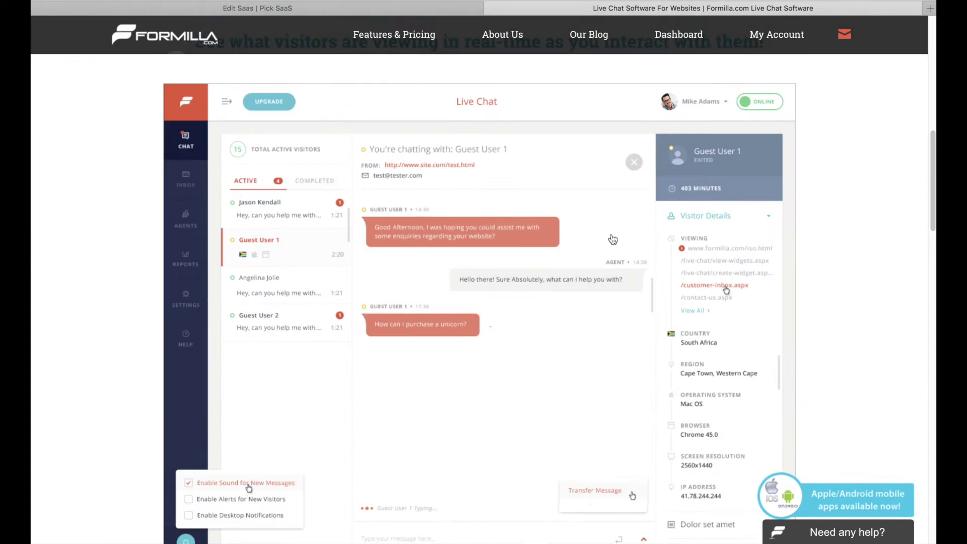
- Page through the Formilla supported-platforms carousel
scroll(623, 241, "down", 3)
left_click(742, 181)
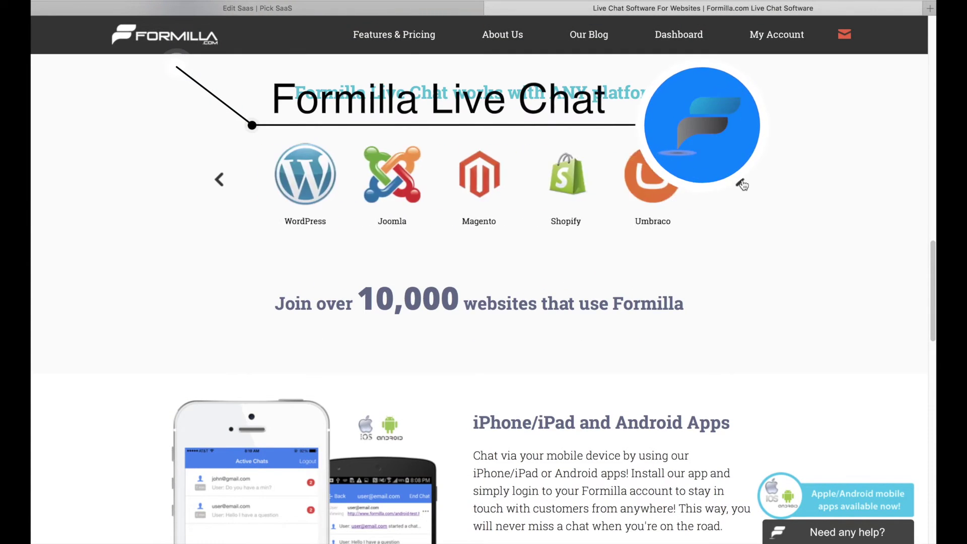
left_click(742, 181)
left_click(743, 183)
left_click(743, 182)
scroll(705, 201, "down", 15)
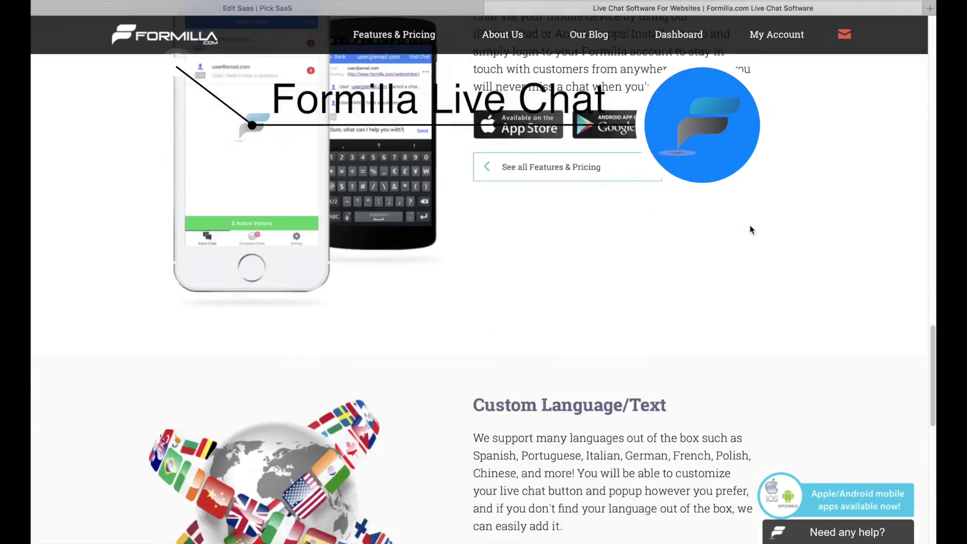
- Visit Formilla's About Us page, then Features & Pricing with Standard and $11.99 Premium plans
scroll(645, 215, "down", 2)
left_click(502, 34)
scroll(572, 125, "down", 7)
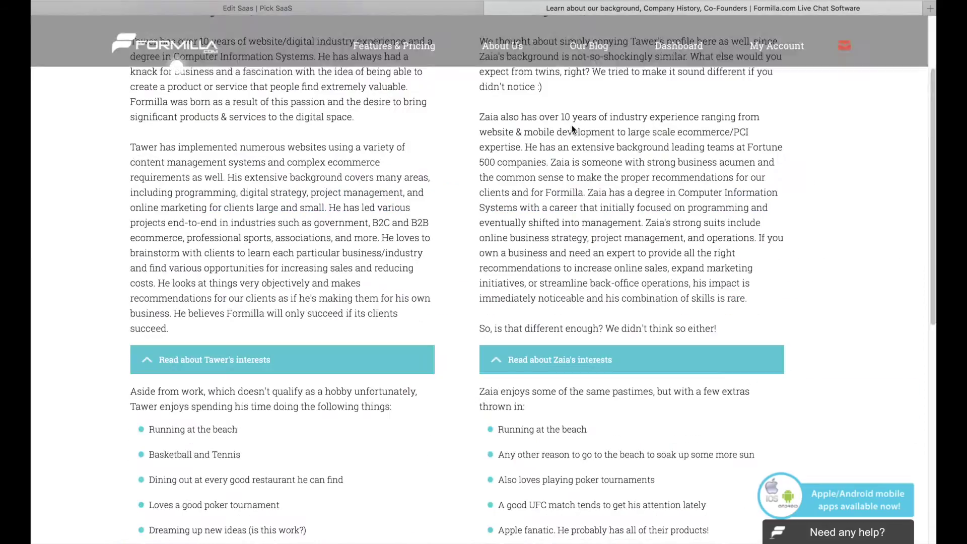
left_click(403, 49)
scroll(402, 237, "down", 4)
scroll(304, 231, "up", 5)
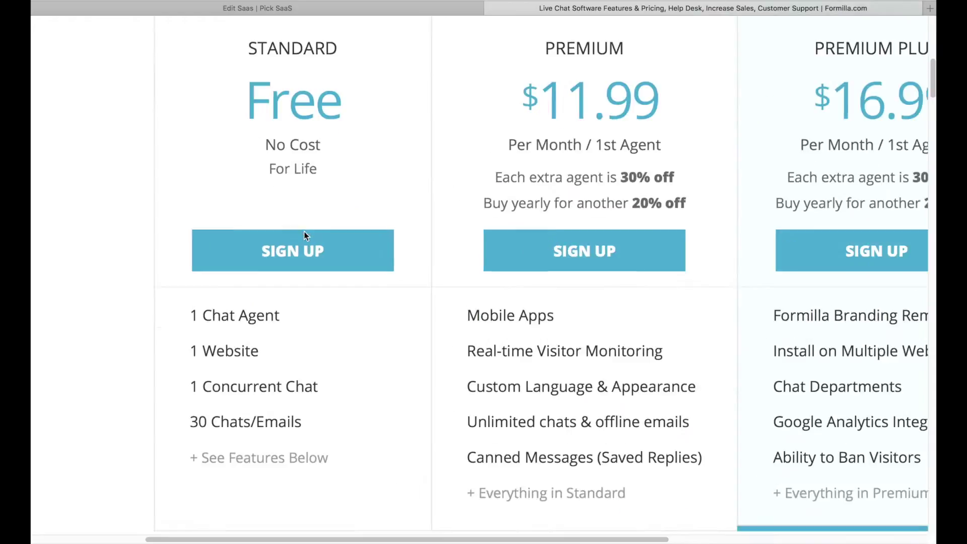
scroll(305, 237, "down", 10)
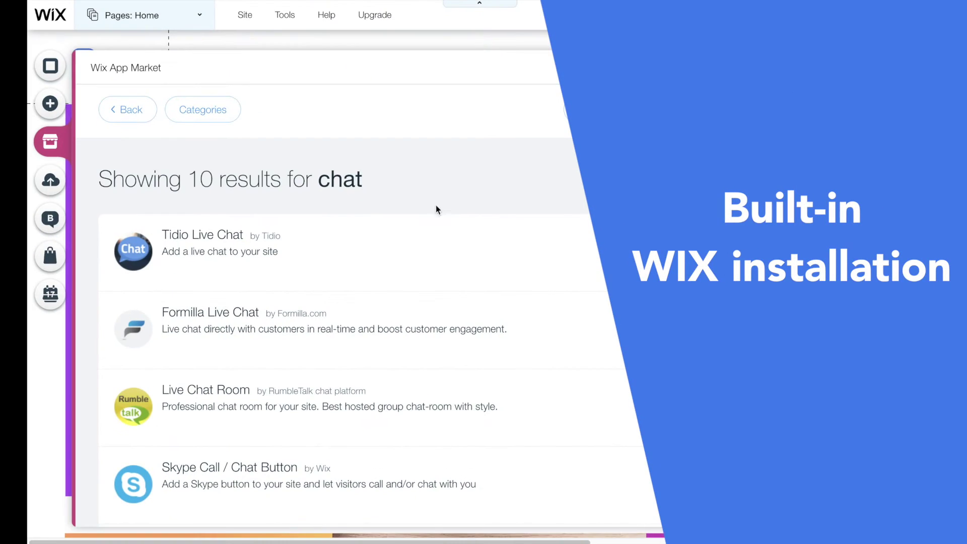
- Add Formilla Live Chat to the site and review its chat button colour settings
left_click(733, 322)
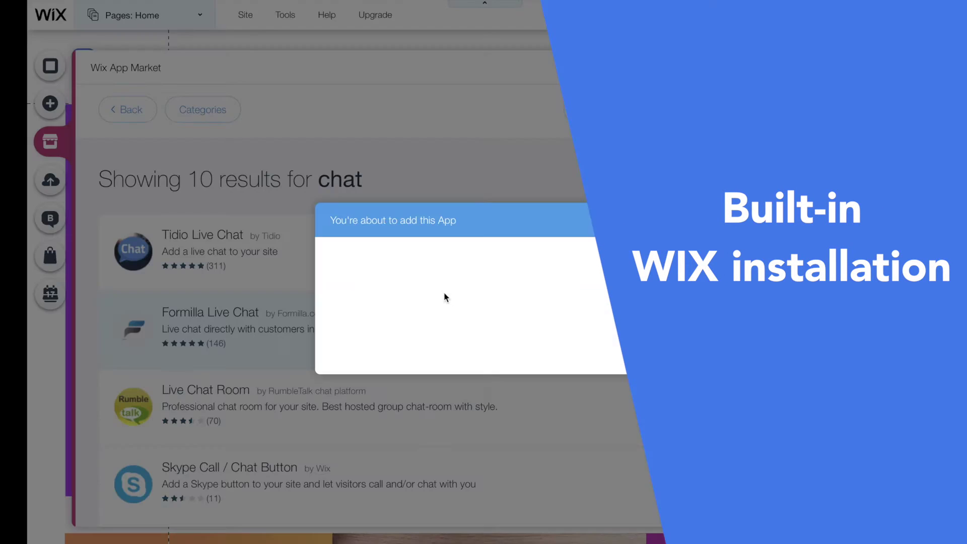
left_click(604, 325)
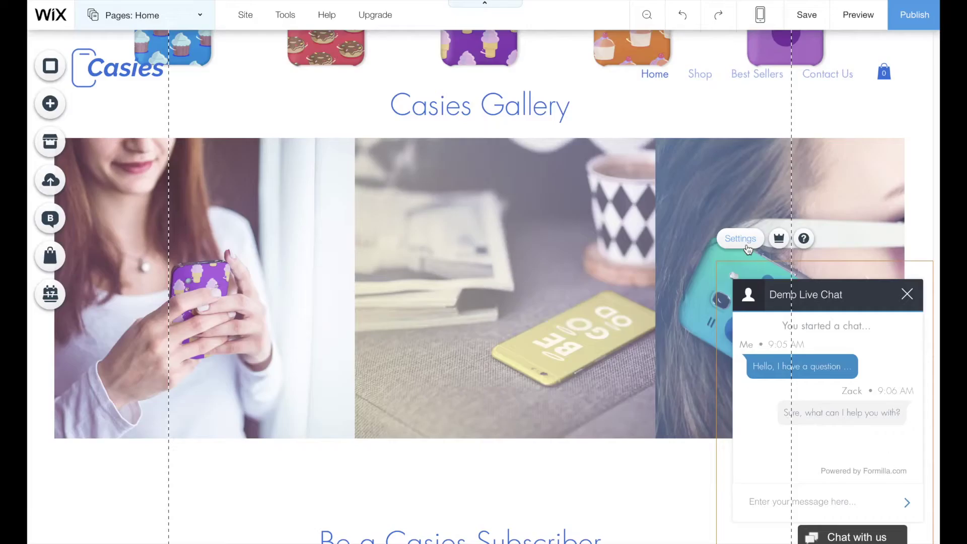
left_click(688, 167)
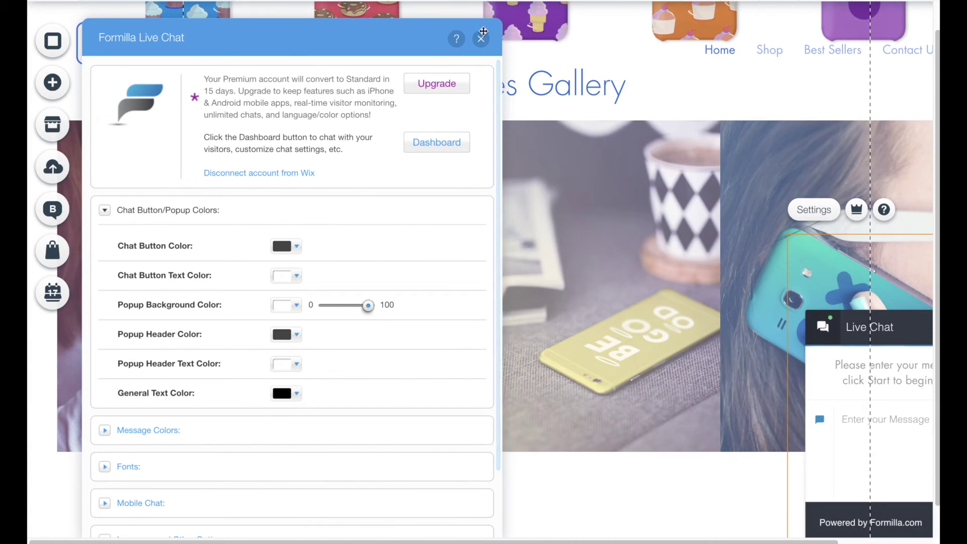
left_click(295, 248)
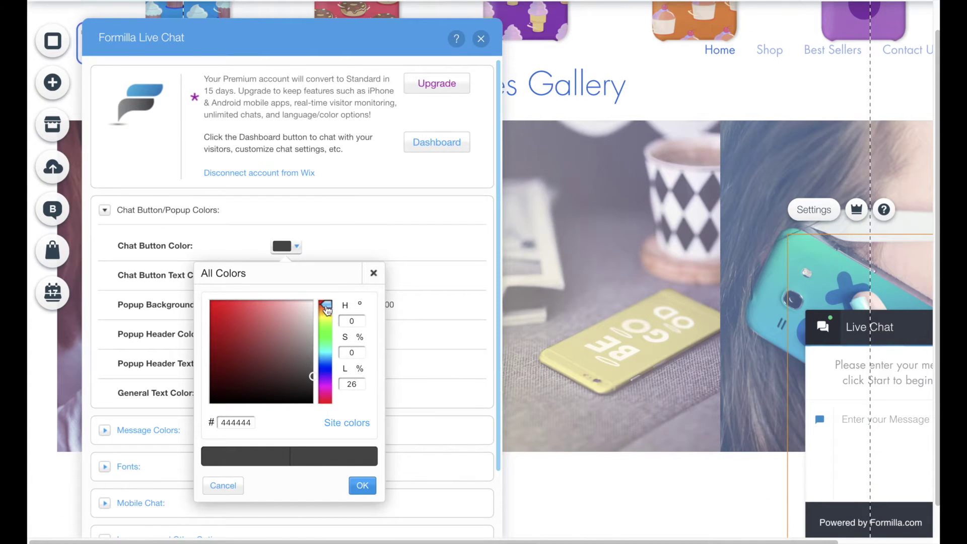
left_click(362, 485)
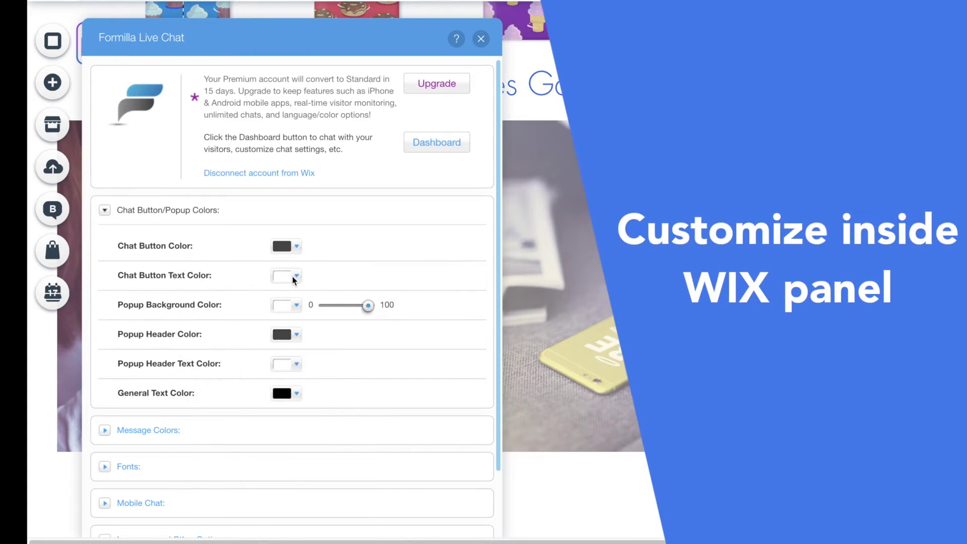
left_click(129, 337)
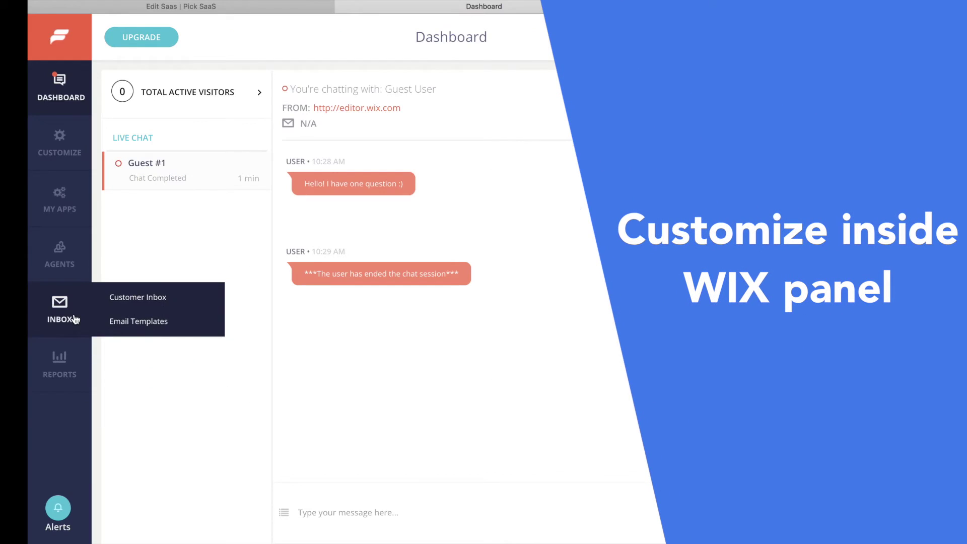
- Browse the Formilla agents and apps pages, then reach the widget's Advanced Options
left_click(68, 251)
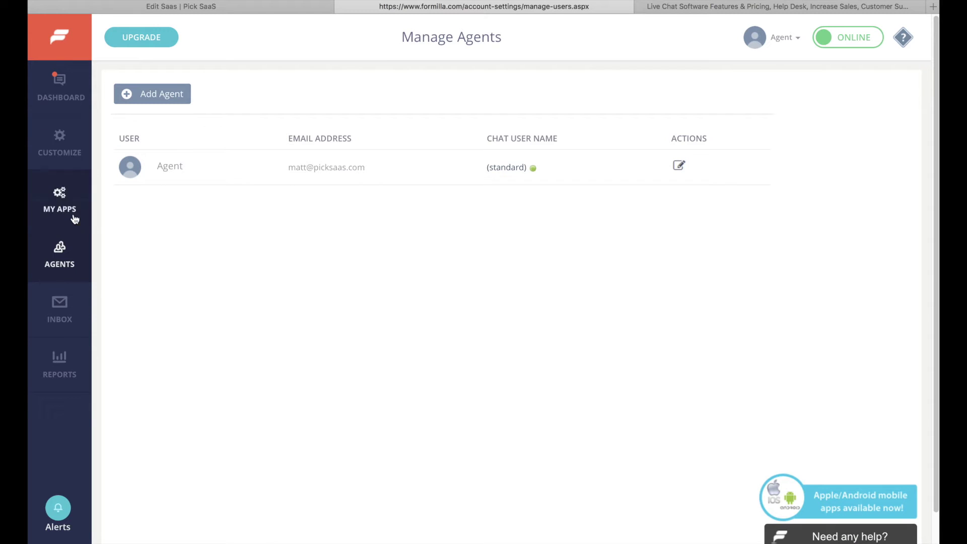
left_click(70, 210)
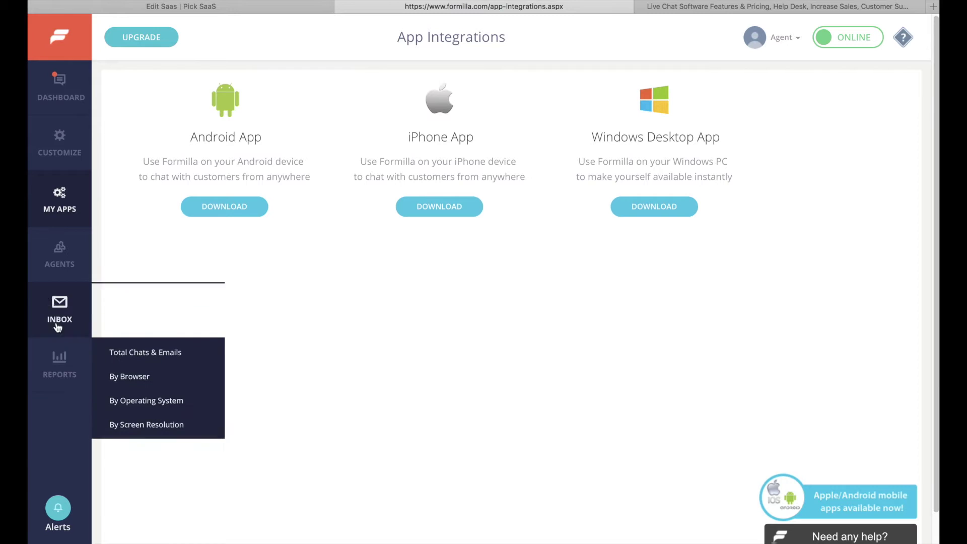
left_click(30, 149)
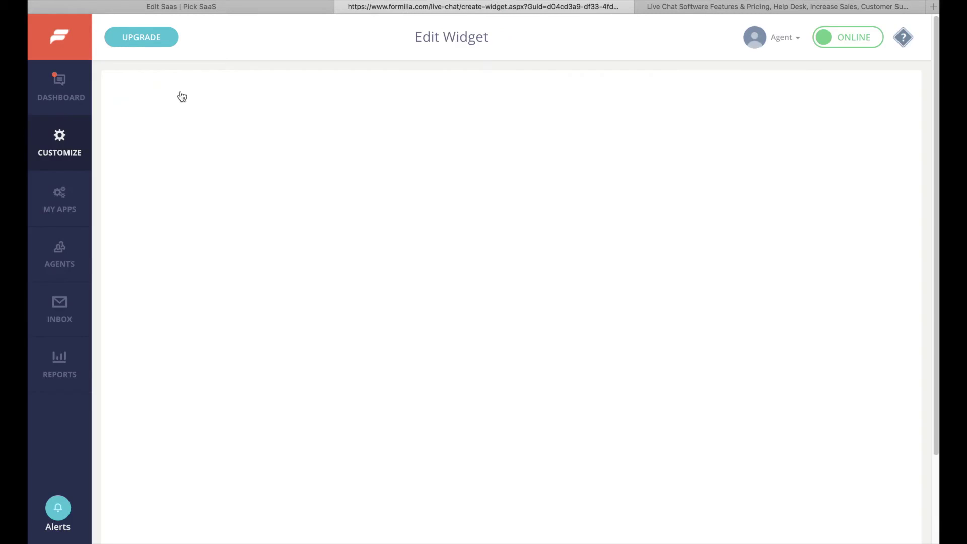
left_click(433, 144)
scroll(201, 216, "up", 5)
- Set the pre-chat fields to First Name and a required Email
left_click(124, 199)
left_click(92, 185)
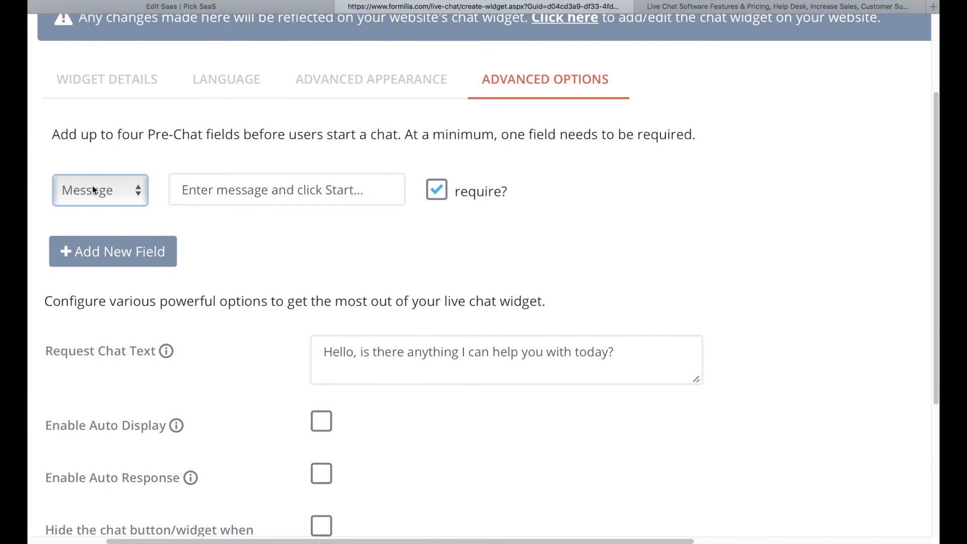
left_click(100, 190)
left_click(76, 142)
left_click(113, 251)
left_click(100, 233)
left_click(70, 245)
left_click(437, 234)
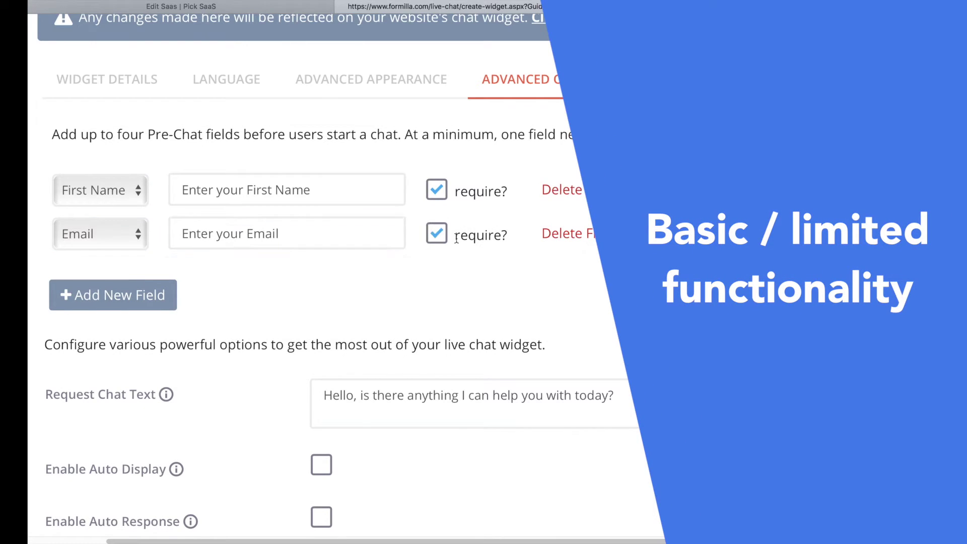
- Enable Auto Response with a 30-second timer
scroll(408, 244, "down", 5)
scroll(302, 352, "down", 1)
left_click(296, 392)
scroll(296, 392, "up", 5)
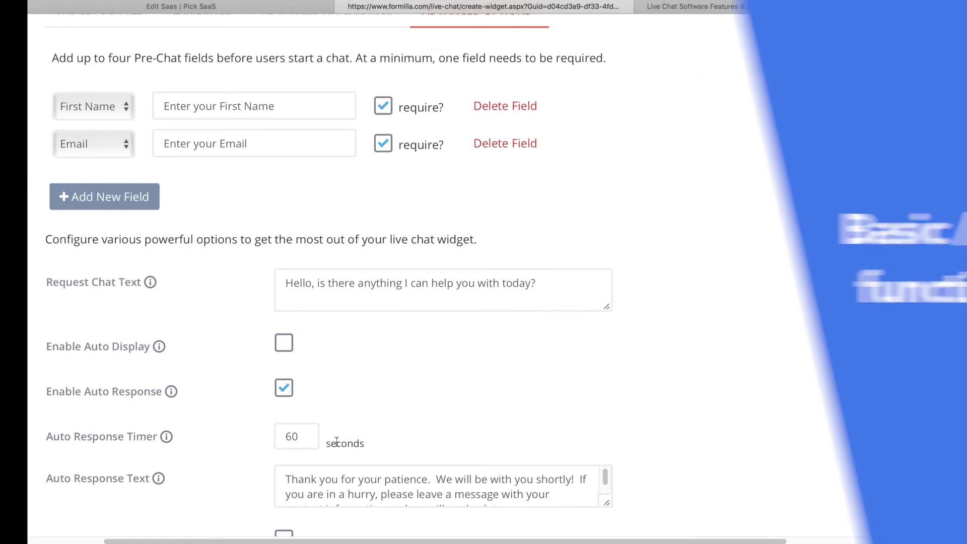
key("Tab")
type("30")
scroll(384, 393, "down", 1)
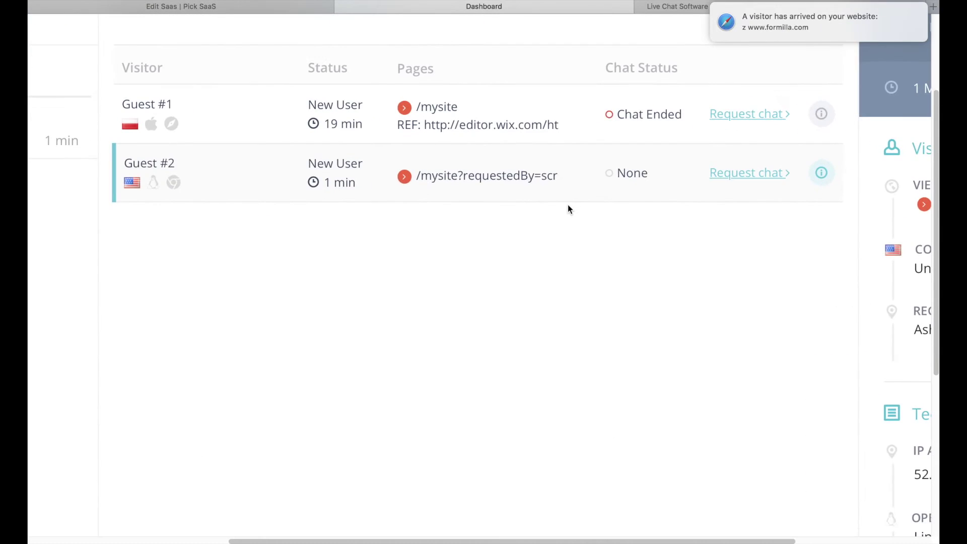
scroll(567, 204, "up", 2)
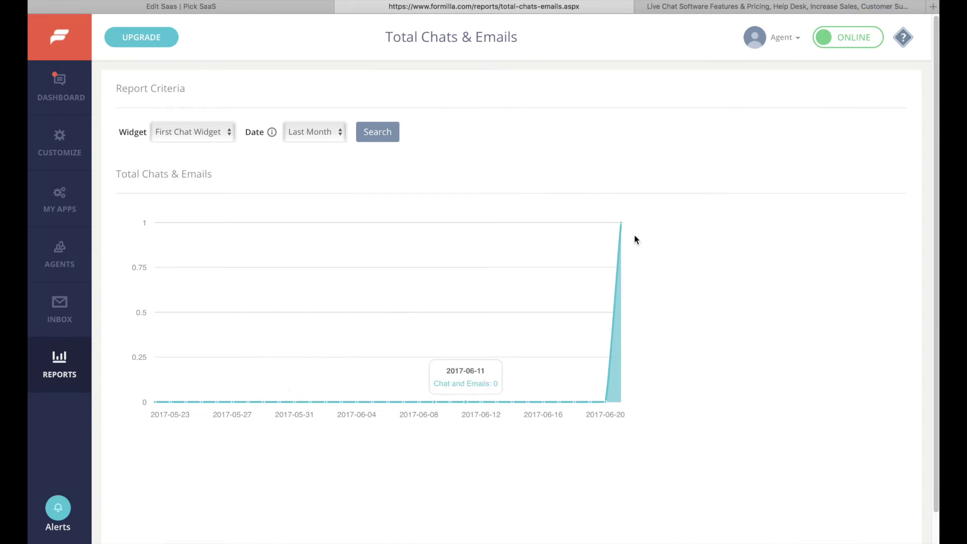
- Review the Total Chats & Emails and By Screen Resolution reports
mouse_move(61, 370)
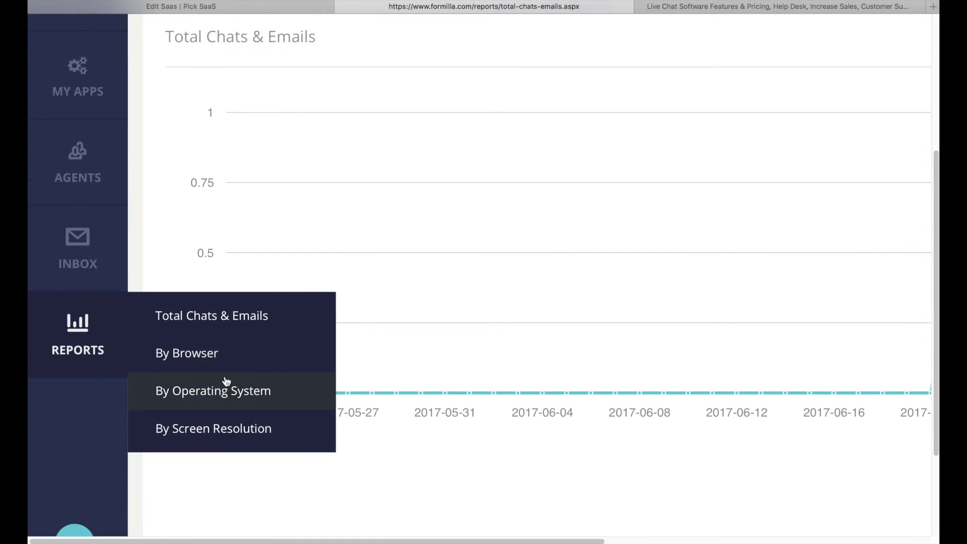
left_click(320, 426)
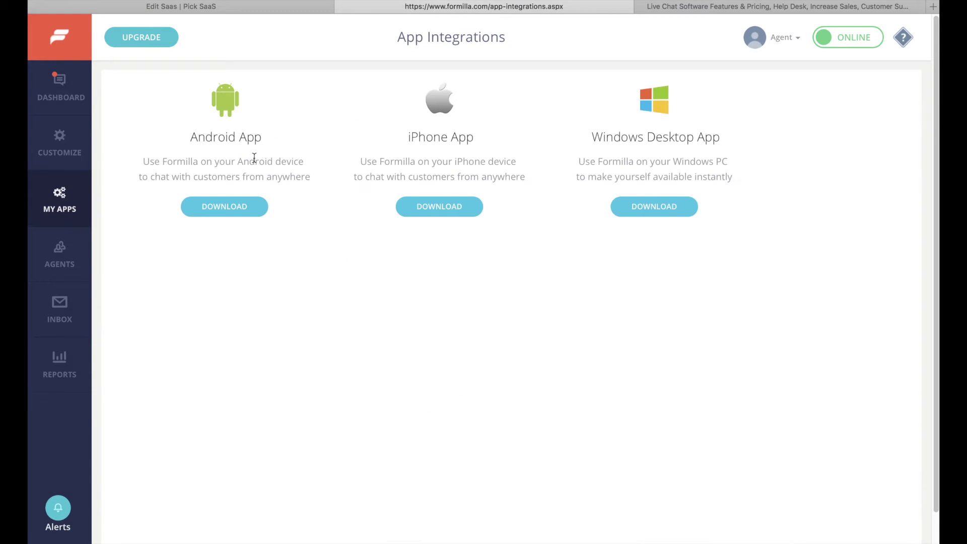
scroll(254, 159, "up", 5)
scroll(254, 158, "right", 5)
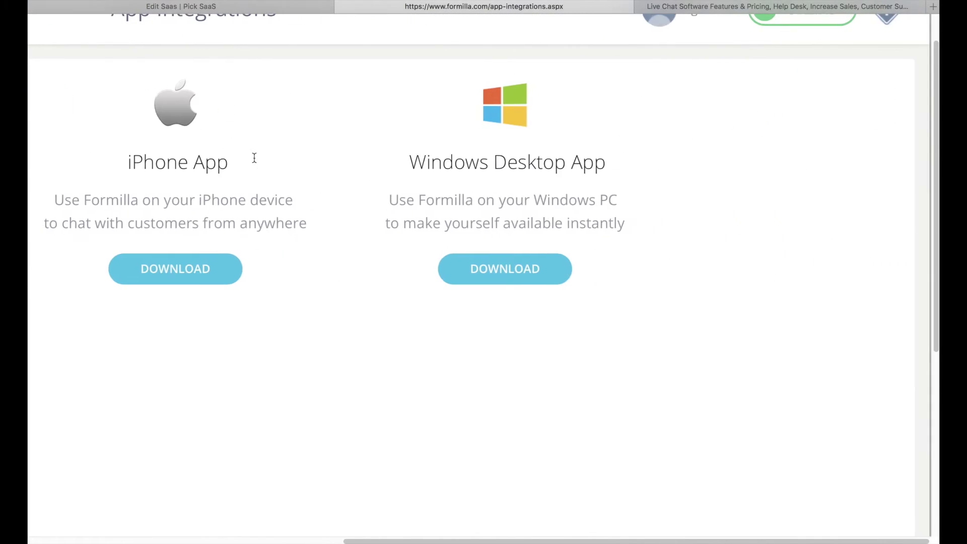
scroll(254, 158, "left", 10)
scroll(256, 170, "down", 3)
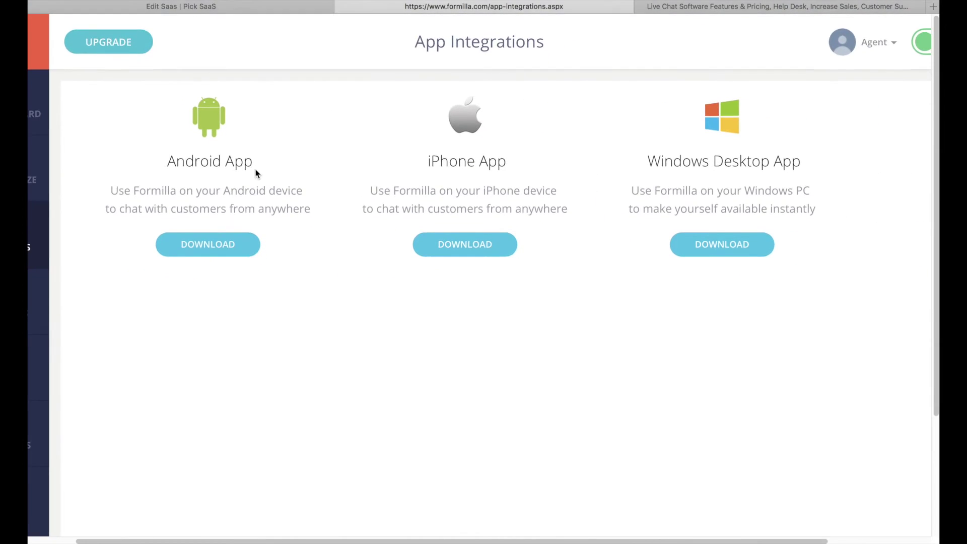
scroll(255, 171, "down", 3)
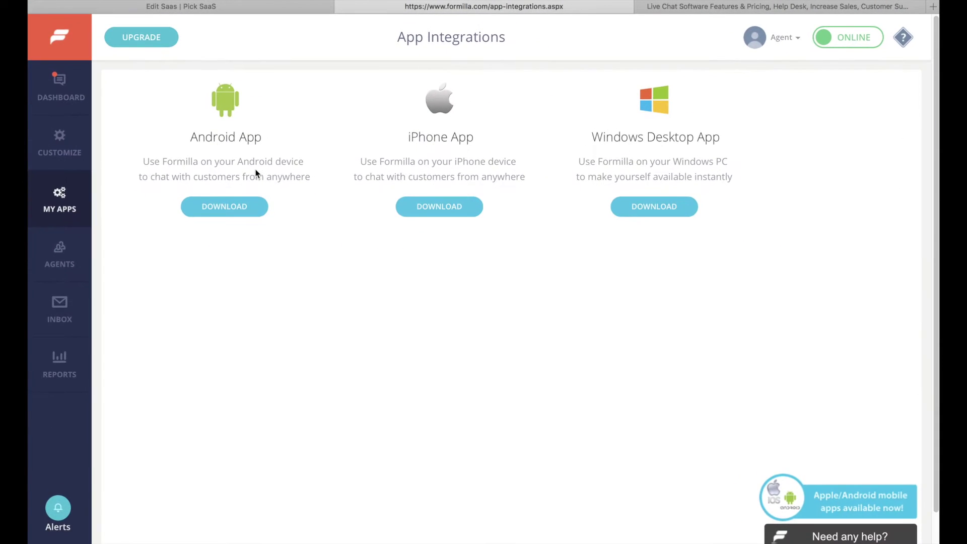
left_click(722, 6)
- Scroll through Formilla's Standard, Premium and Premium Plus plan cards and feature comparison table
scroll(499, 173, "down", 4)
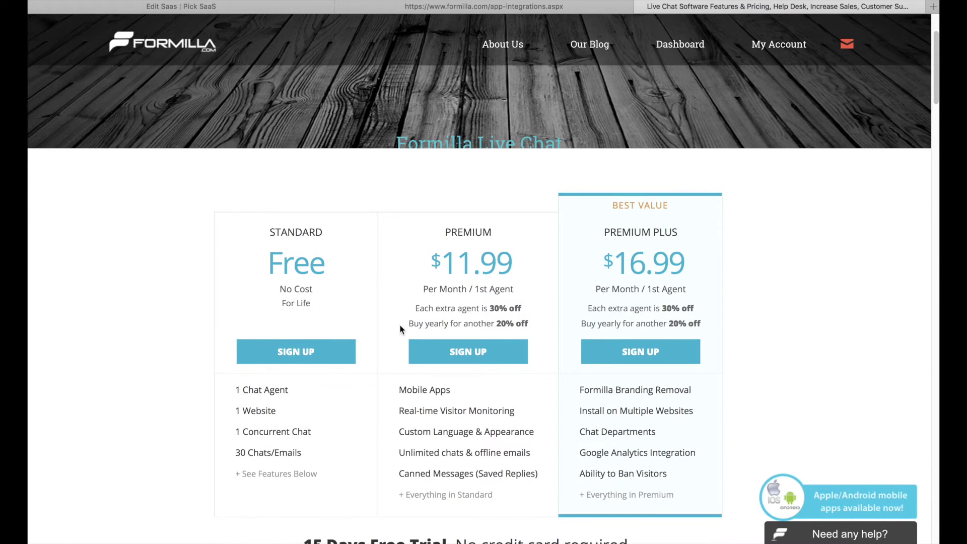
scroll(427, 297, "up", 5)
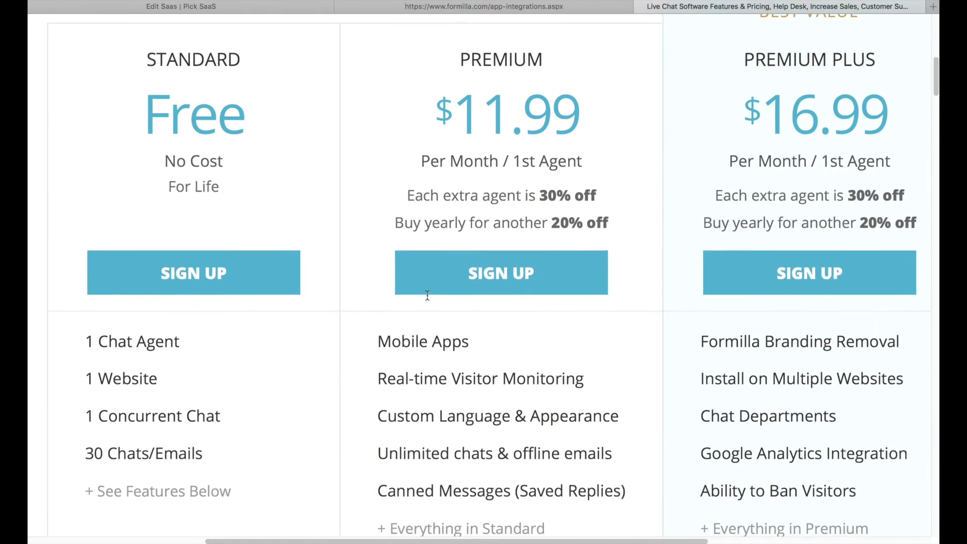
scroll(428, 295, "up", 2)
scroll(427, 295, "down", 5)
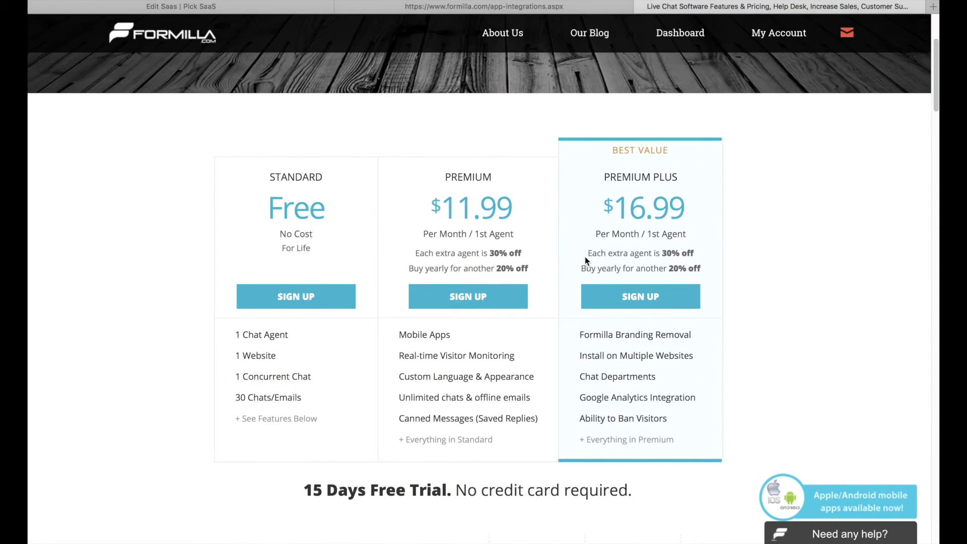
scroll(585, 256, "down", 12)
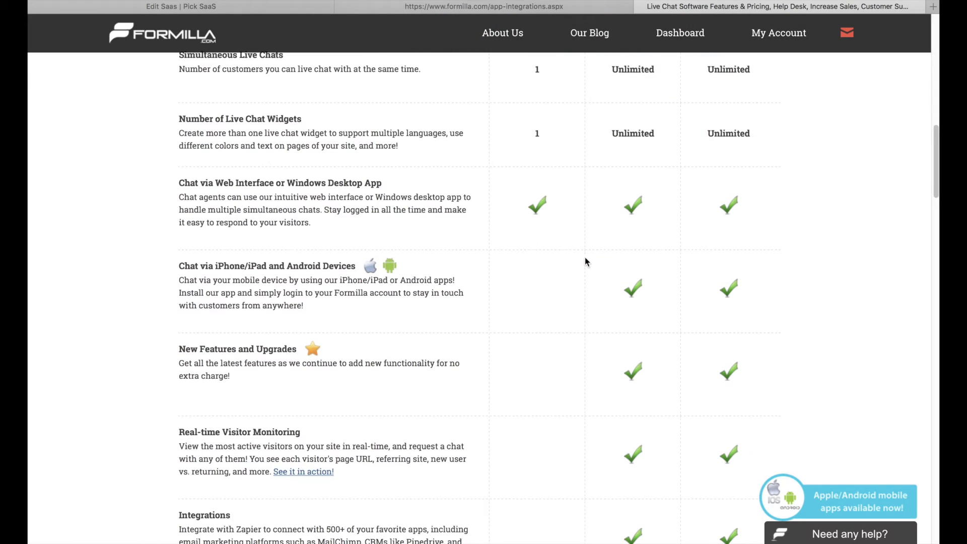
scroll(584, 257, "down", 1)
scroll(585, 257, "down", 7)
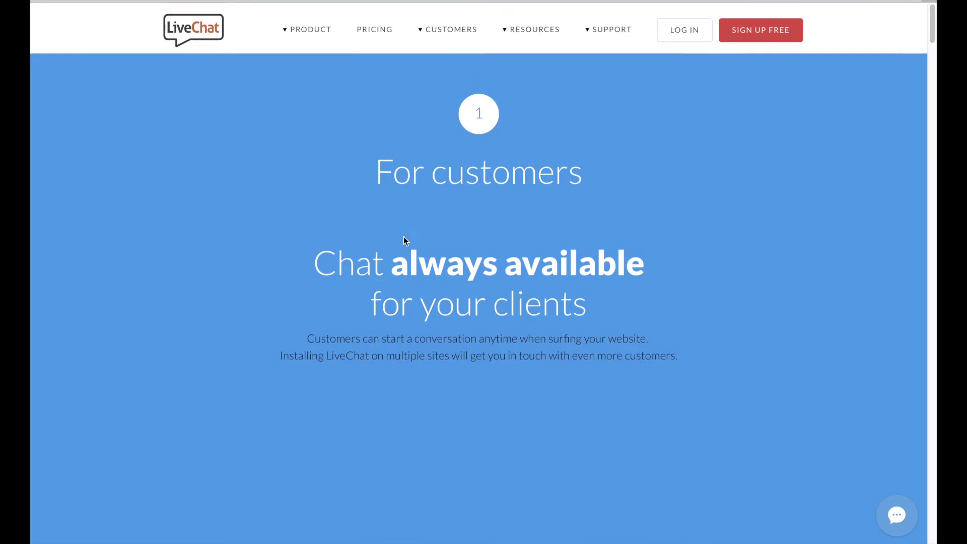
- Read down the LiveChat product page to the 24/7 support tickets section
scroll(404, 237, "down", 5)
scroll(403, 241, "up", 3)
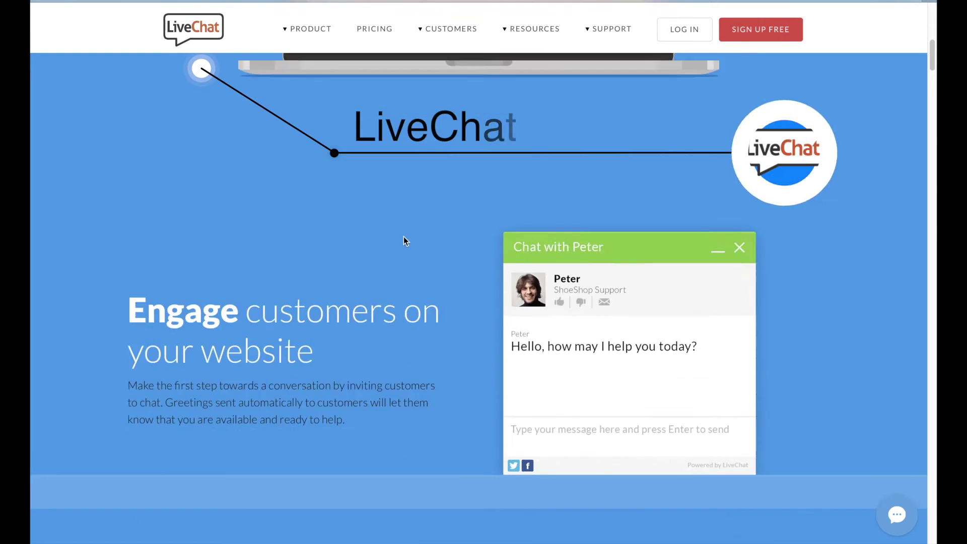
scroll(404, 241, "down", 10)
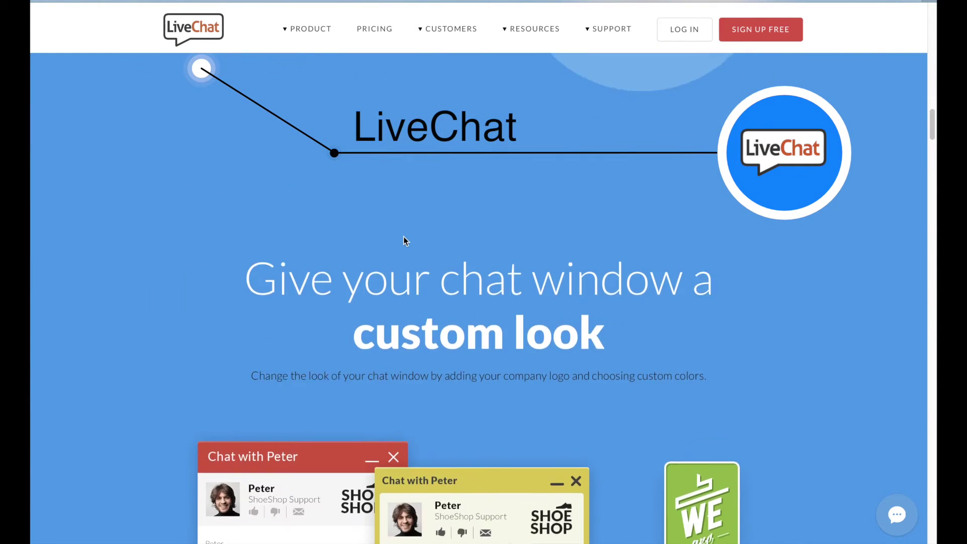
scroll(404, 240, "down", 12)
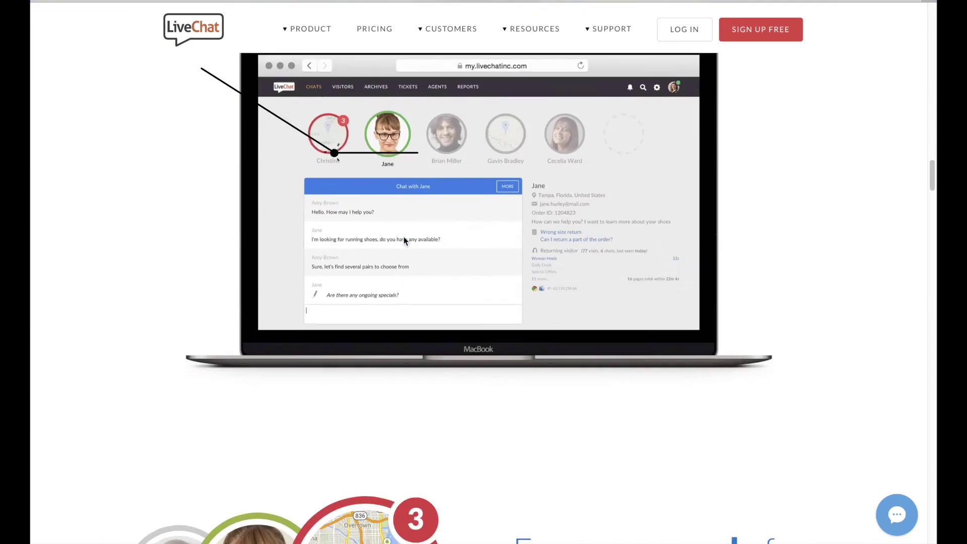
scroll(404, 240, "down", 12)
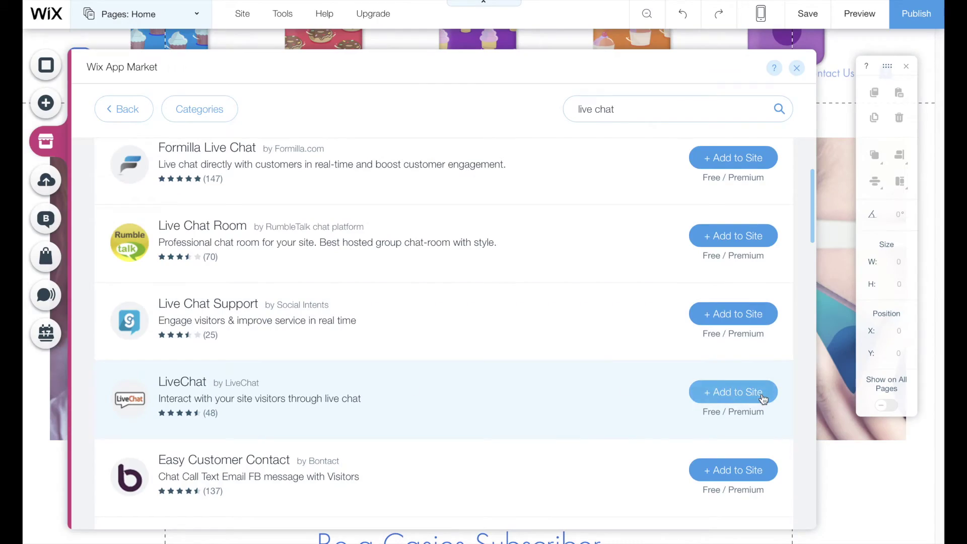
left_click(762, 397)
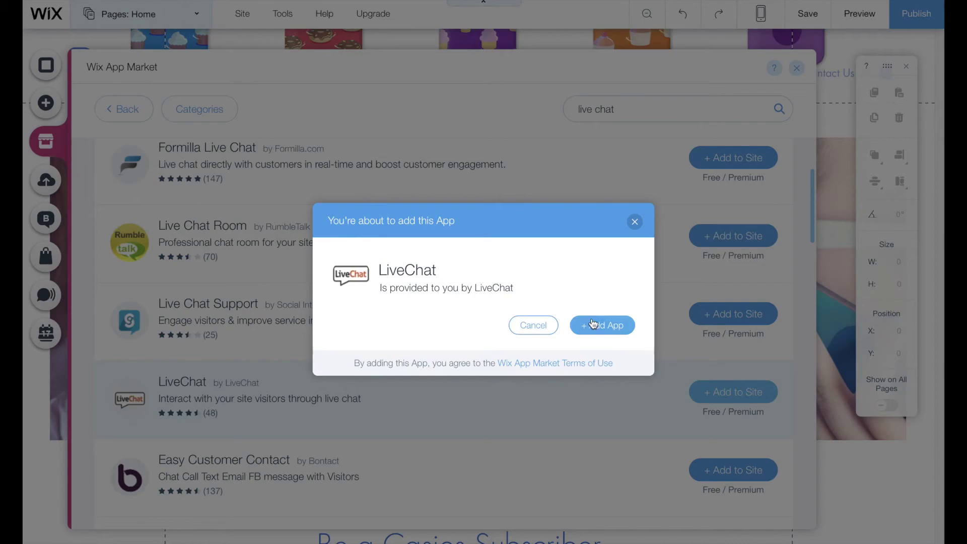
- Add LiveChat, set its widget theme colour to red, and start the sample-visitor chat
left_click(600, 327)
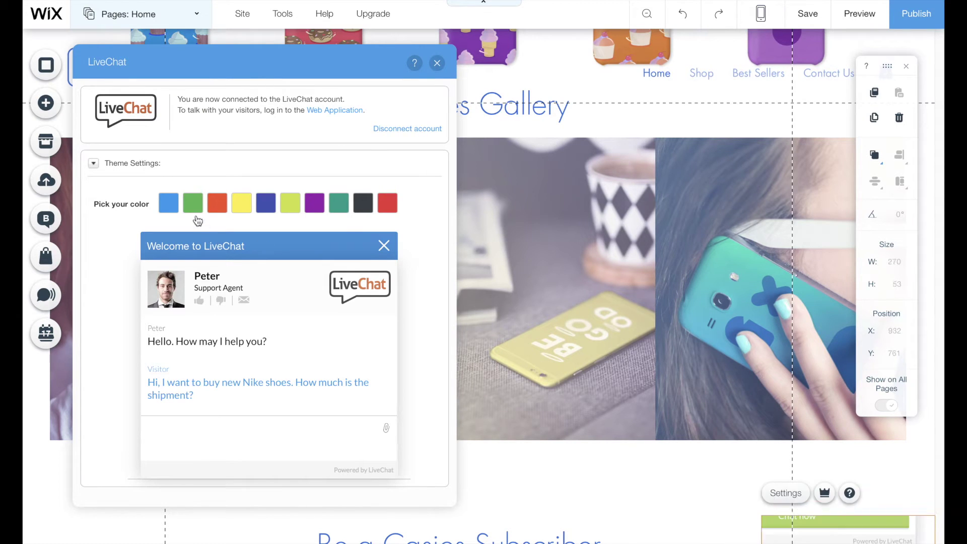
left_click(194, 207)
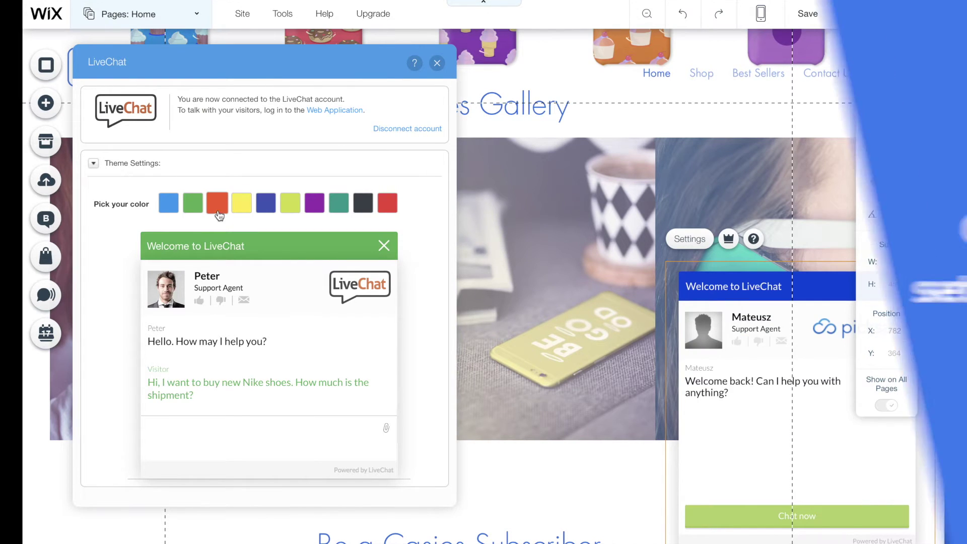
left_click(217, 203)
left_click(96, 166)
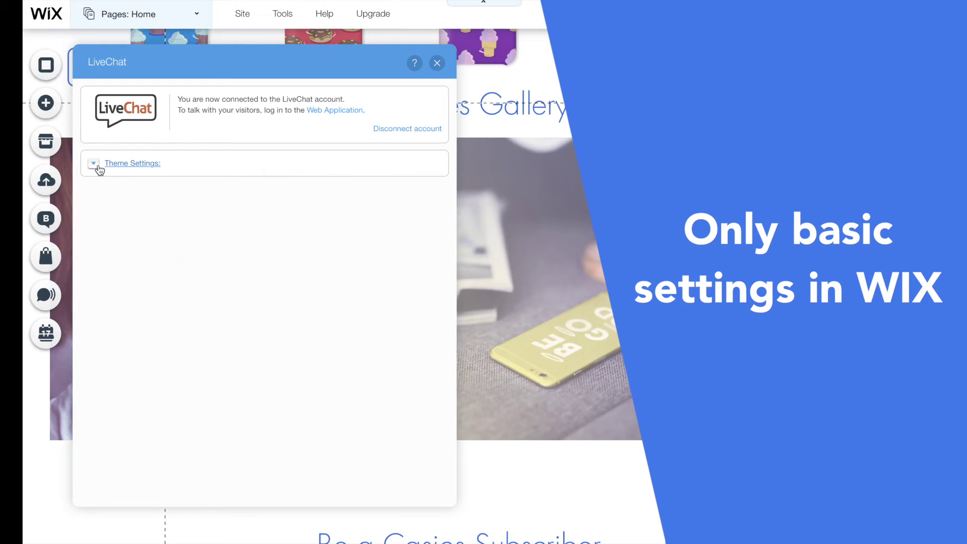
left_click(97, 165)
left_click(332, 203)
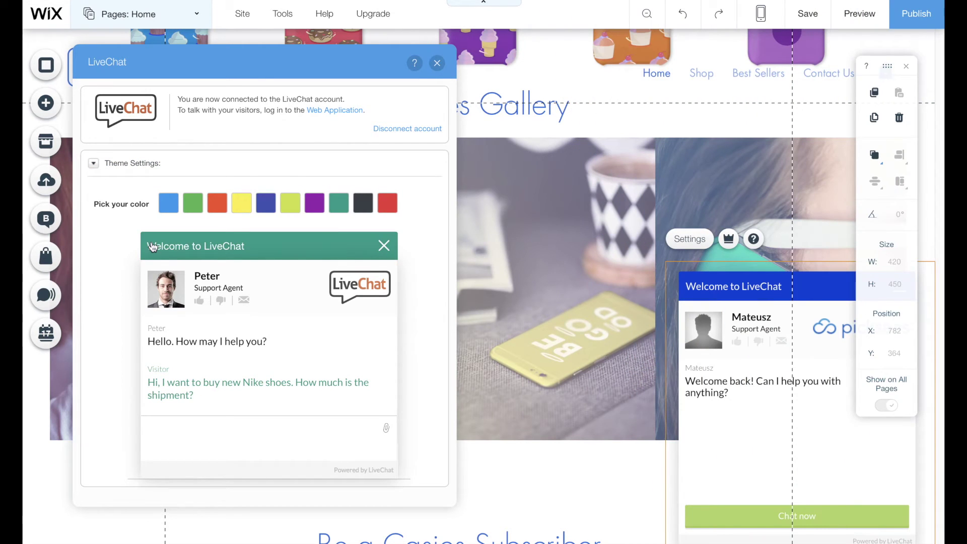
left_click(380, 211)
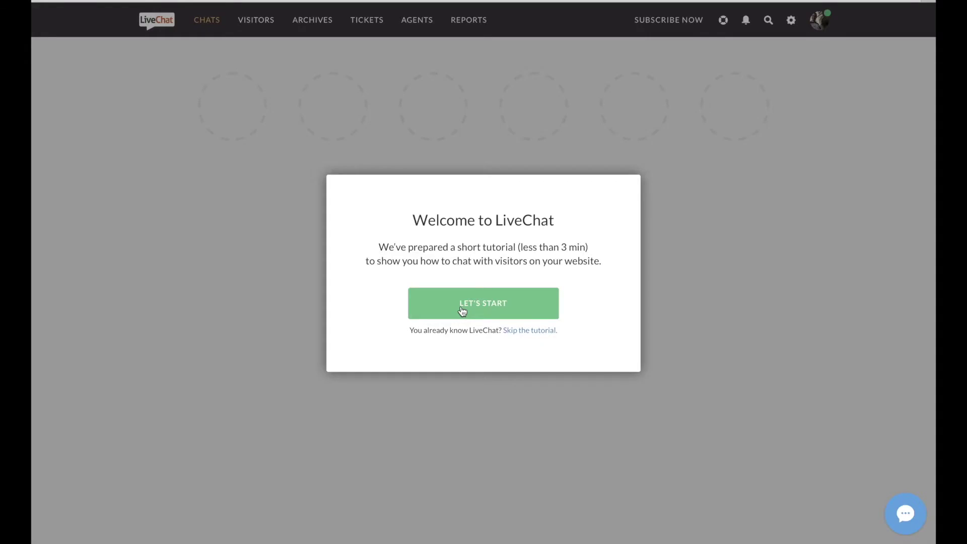
left_click(461, 308)
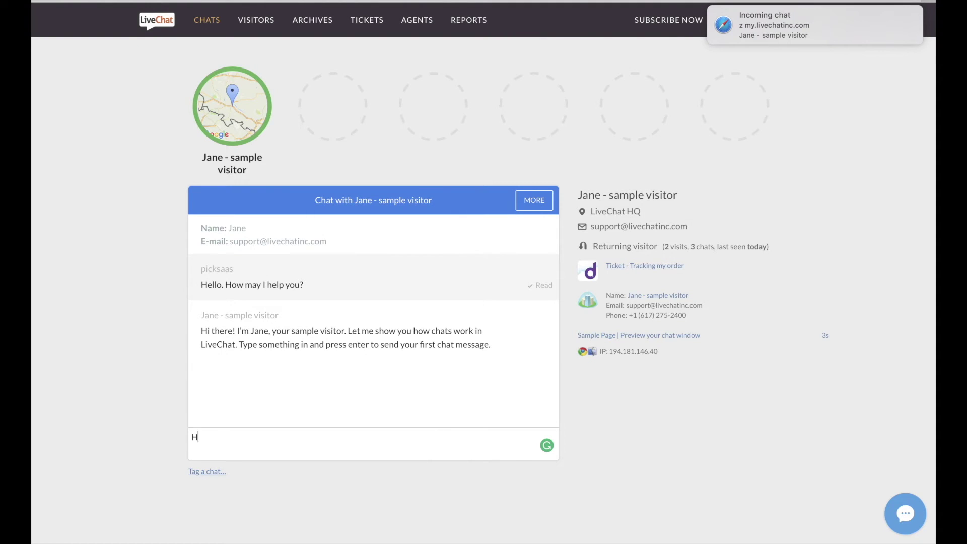
- Greet the sample visitor with 'Hello!' and convert the chat into a 'Complaint about delivery' ticket
type("Hello!")
key("Return")
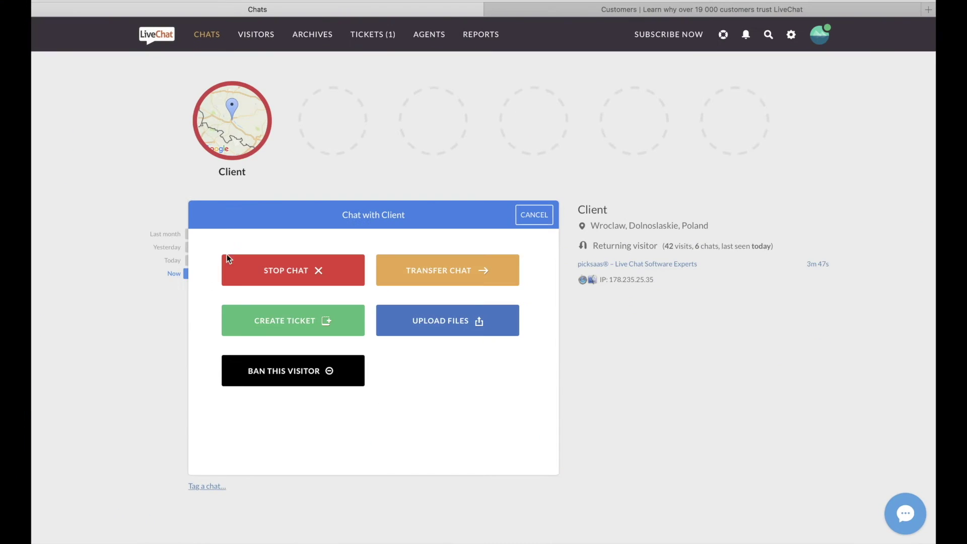
left_click(259, 320)
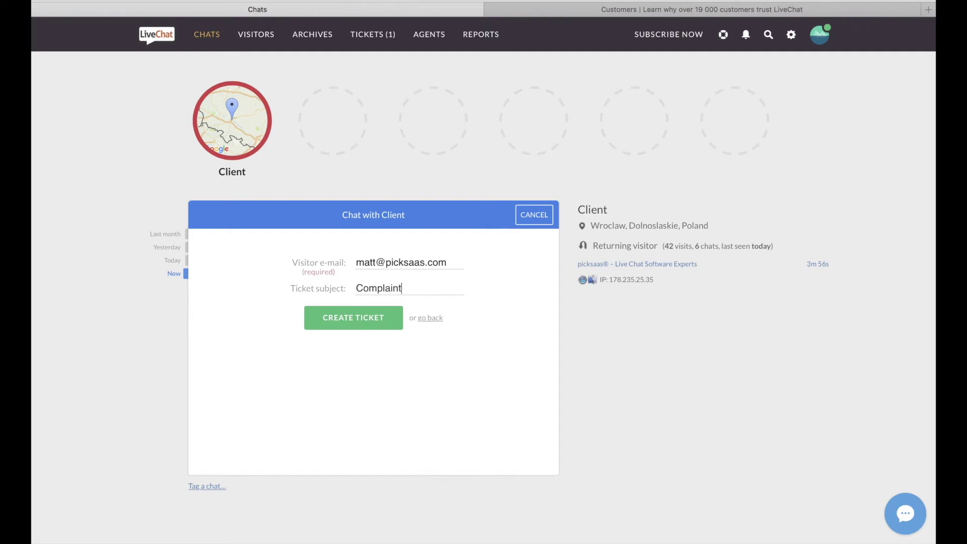
left_click(353, 317)
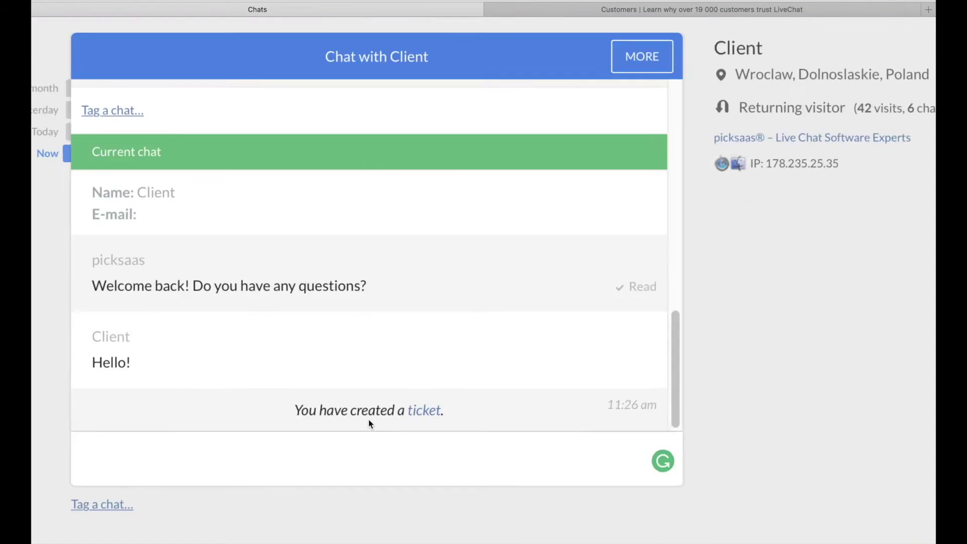
- Tag the ticket sales, assign it to the current agent, and begin a reply 'Hi, we'
left_click(402, 430)
left_click(796, 192)
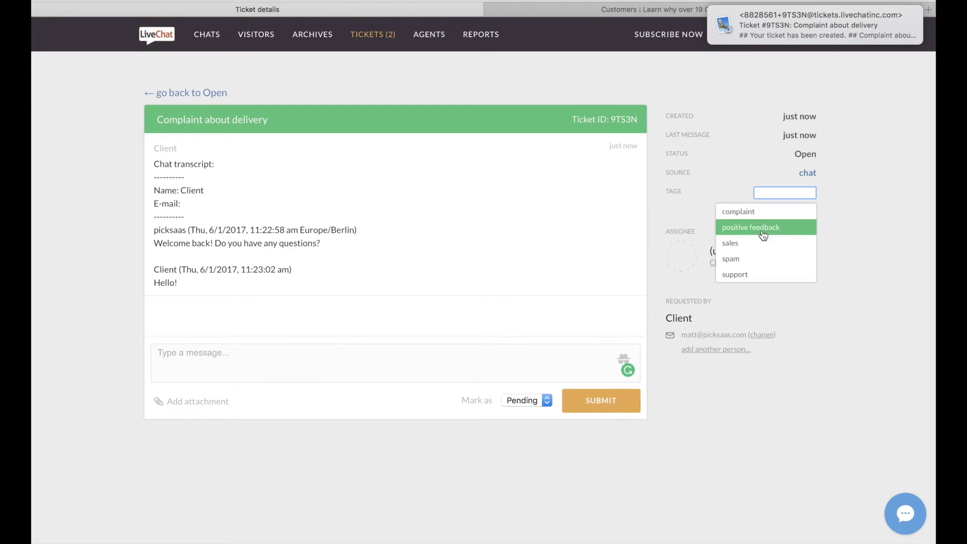
left_click(782, 243)
left_click(739, 286)
left_click(788, 310)
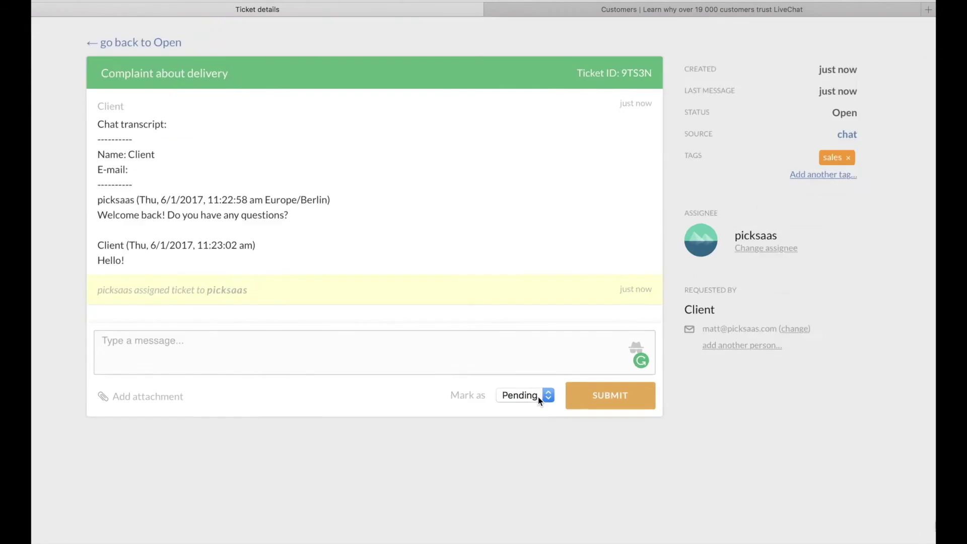
left_click(497, 372)
type("Hi, we")
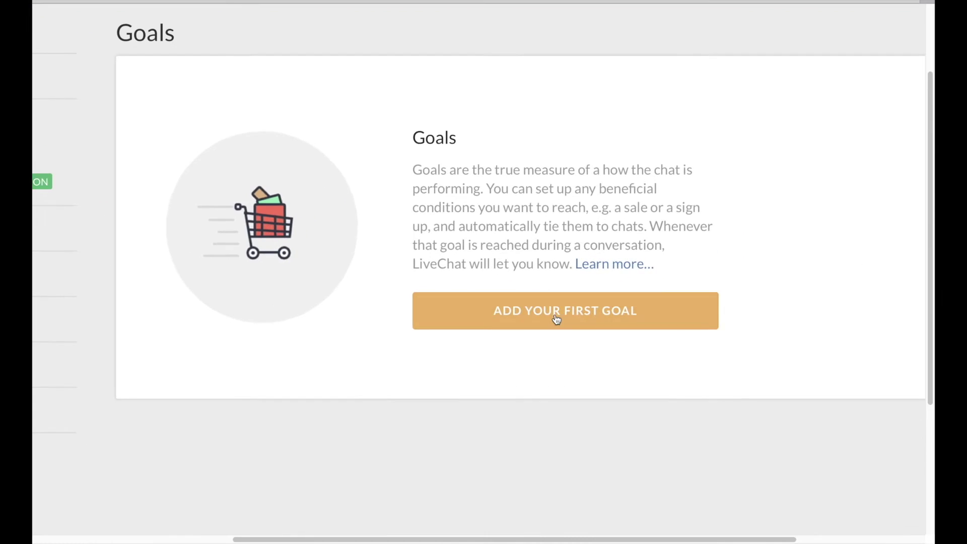
- Start a first goal named Sales, then browse the LiveChat Customers list
left_click(557, 320)
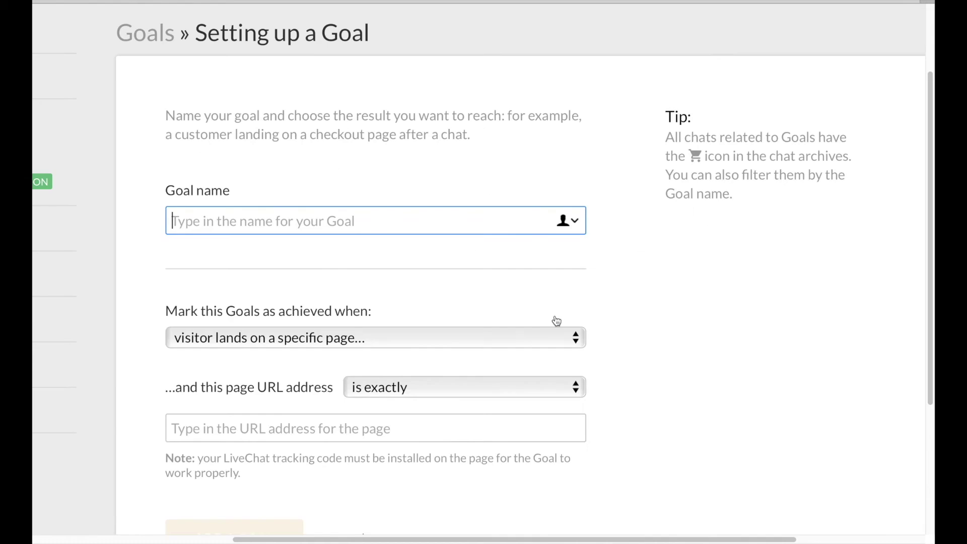
type("Sales")
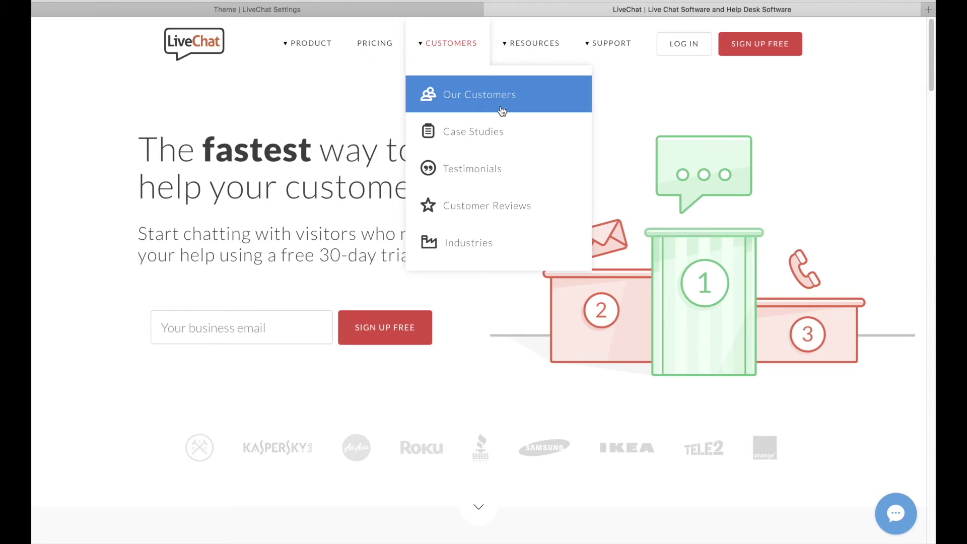
left_click(500, 103)
scroll(589, 165, "down", 8)
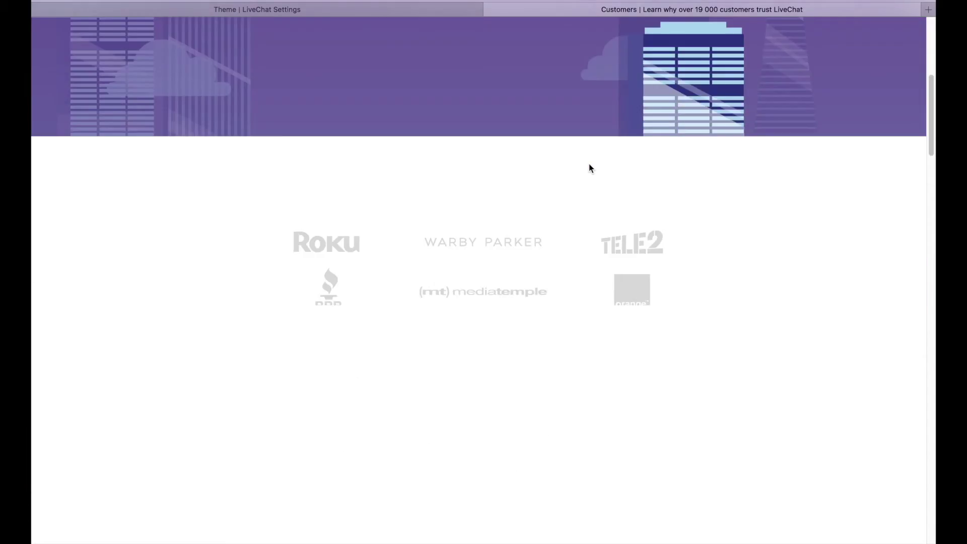
scroll(590, 165, "down", 12)
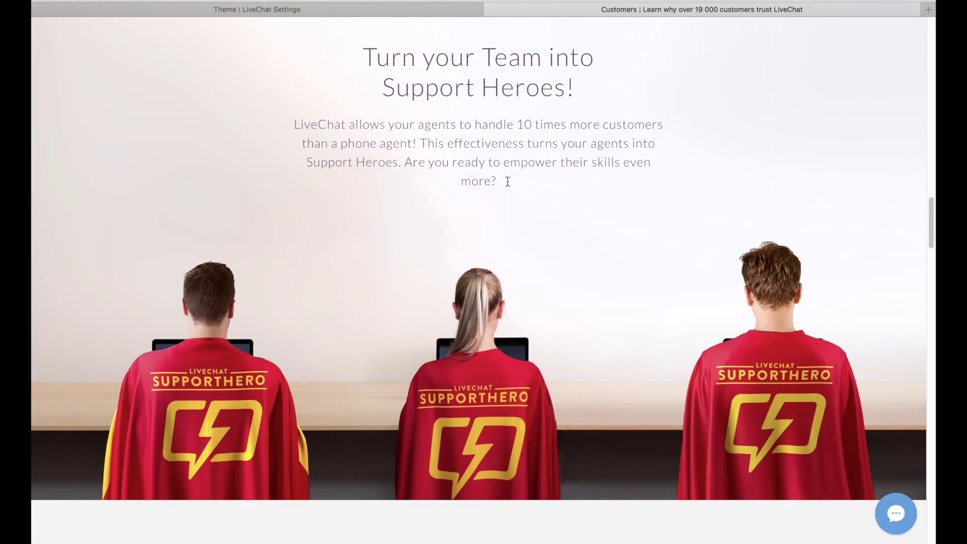
scroll(195, 408, "up", 5)
scroll(194, 408, "right", 3)
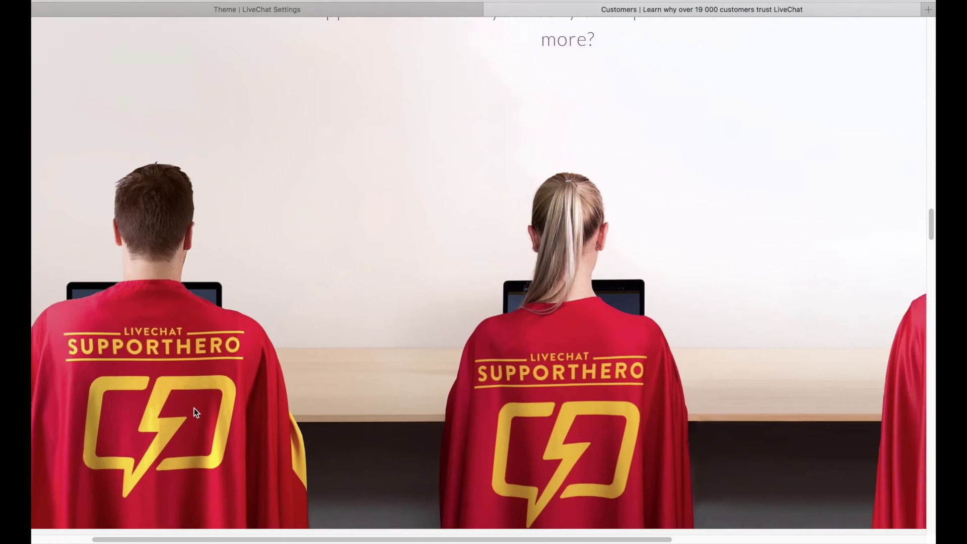
scroll(194, 412, "right", 4)
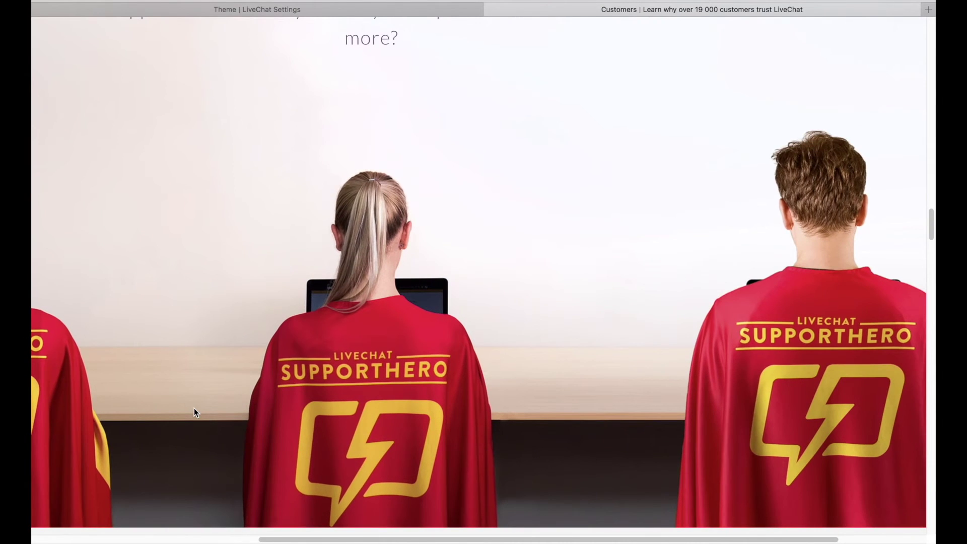
scroll(195, 408, "down", 5)
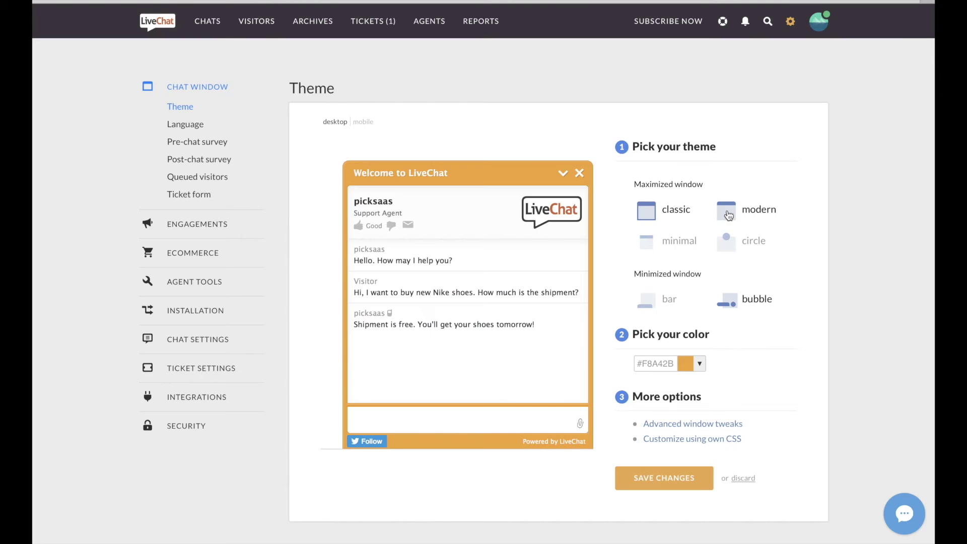
- Try the modern, minimal and circle themes, recolour the widget blue #2B6EF8, and open custom CSS
left_click(728, 216)
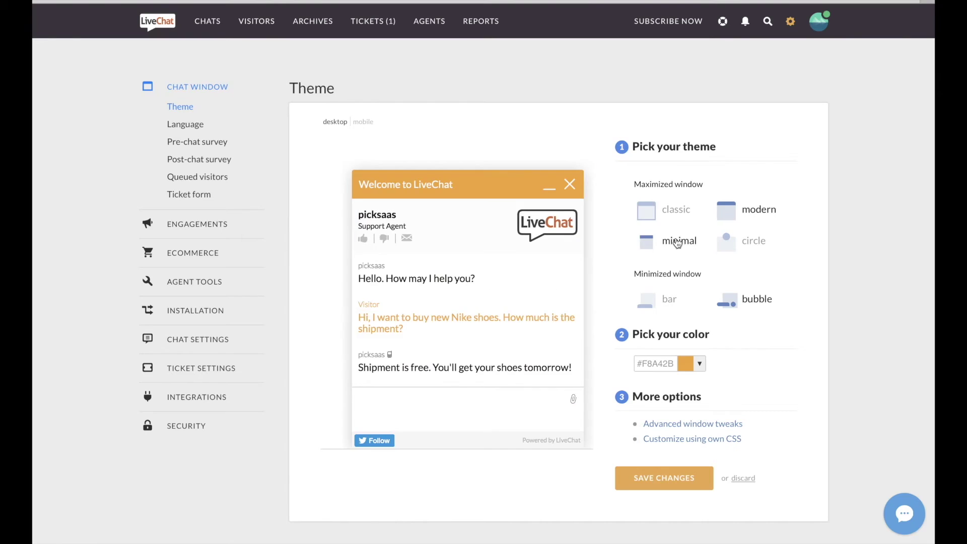
left_click(670, 241)
left_click(726, 242)
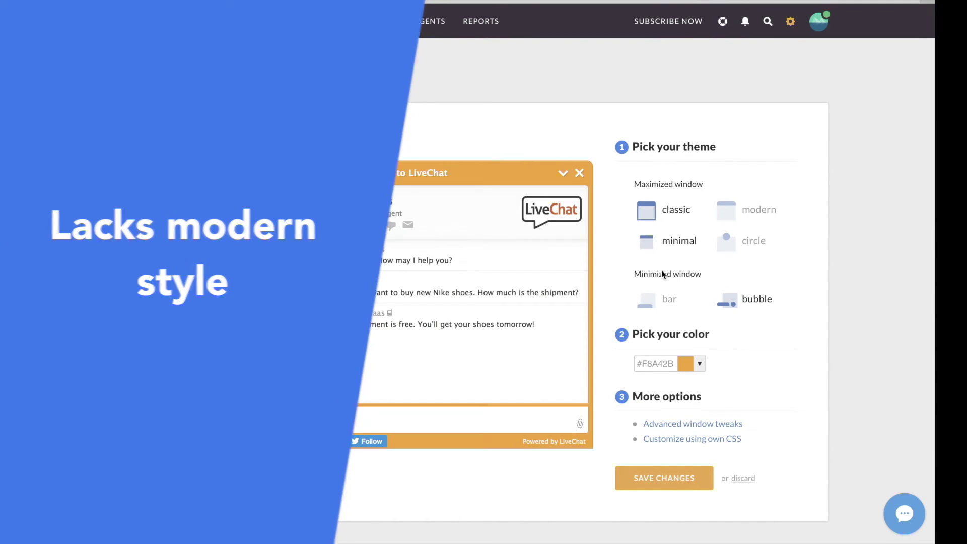
left_click(699, 363)
left_click_drag(784, 383, 791, 439)
left_click(705, 440)
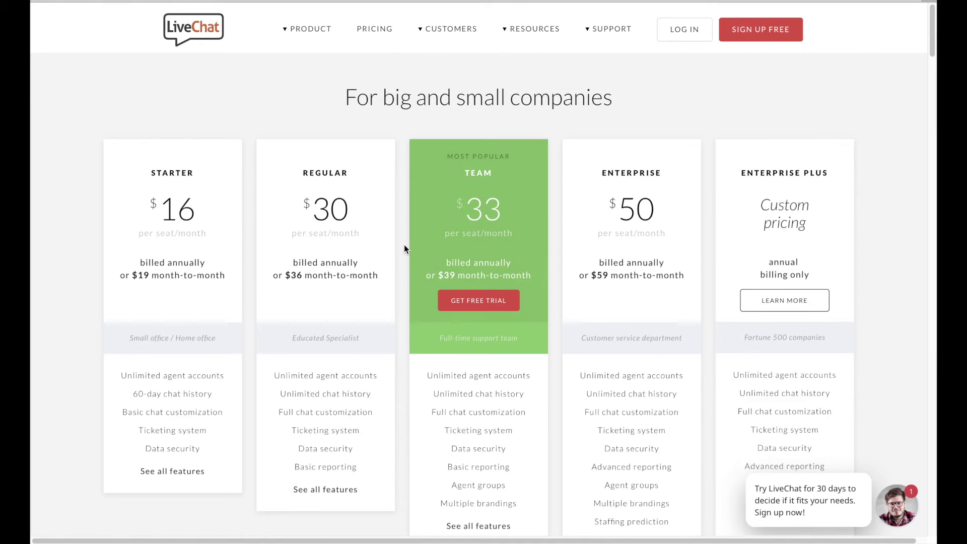
scroll(404, 249, "down", 2)
- Scroll through LiveChat's plan prices and the Compare LiveChat plans table
scroll(404, 249, "down", 20)
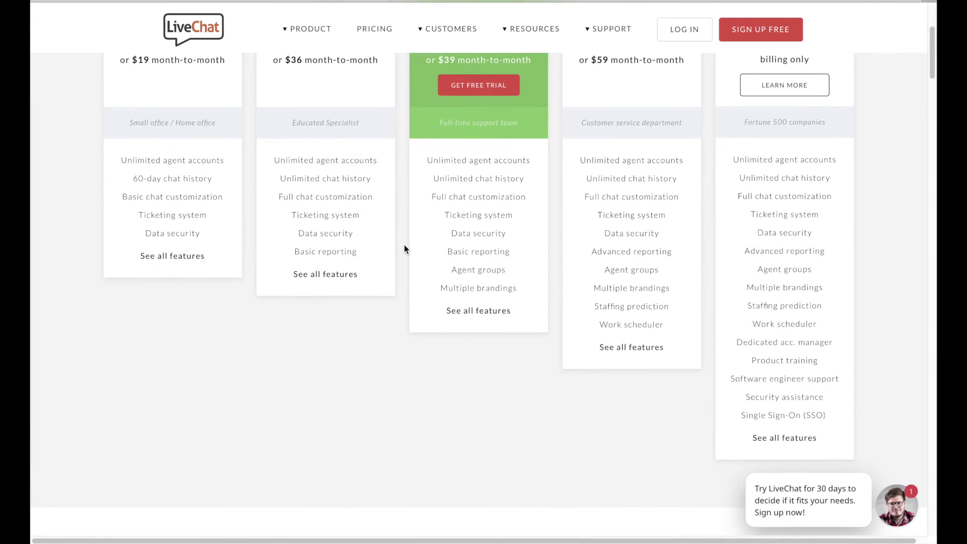
scroll(404, 249, "down", 2)
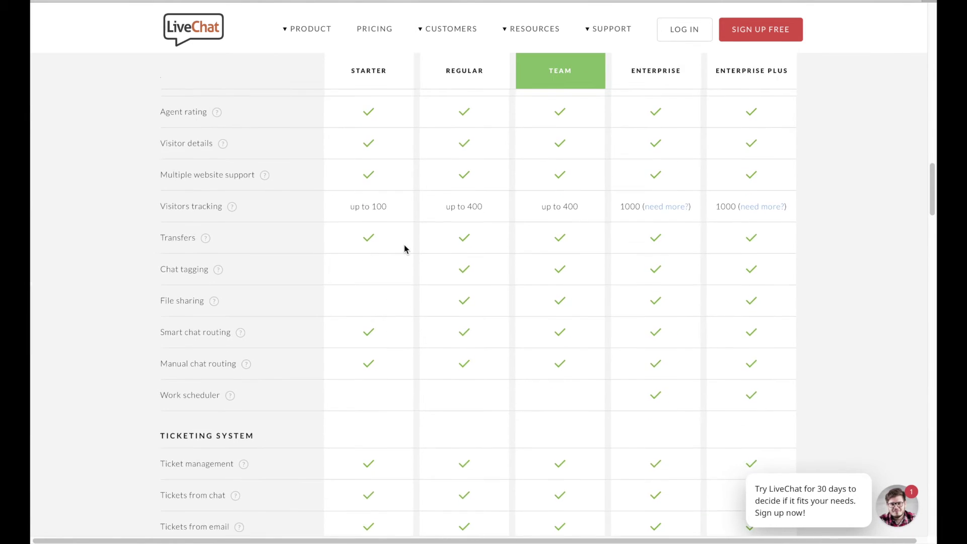
scroll(404, 249, "up", 9)
scroll(351, 374, "up", 5)
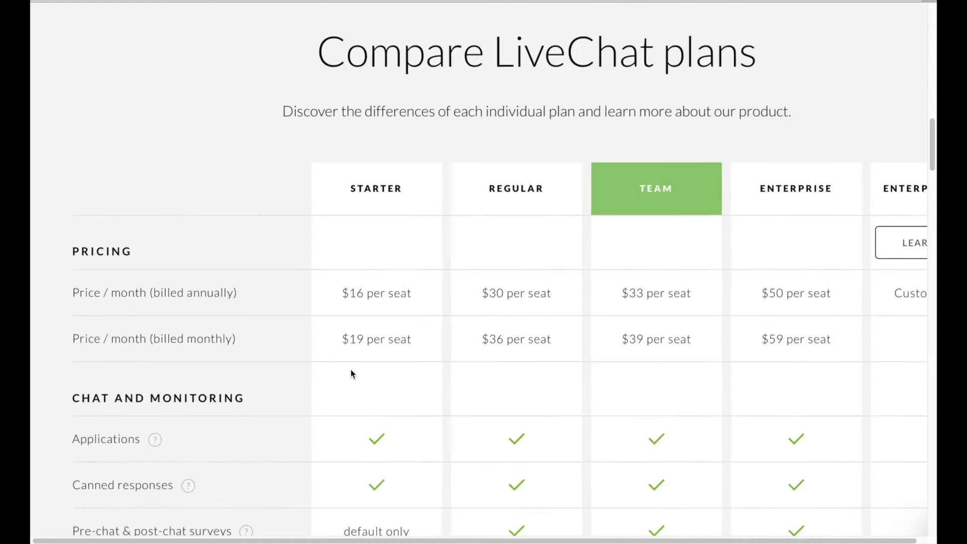
scroll(351, 374, "down", 5)
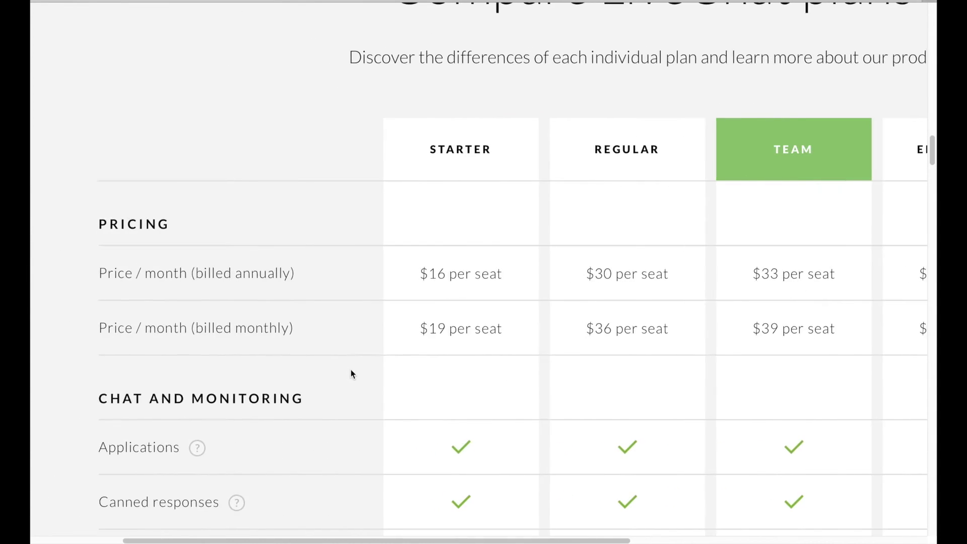
scroll(351, 374, "up", 15)
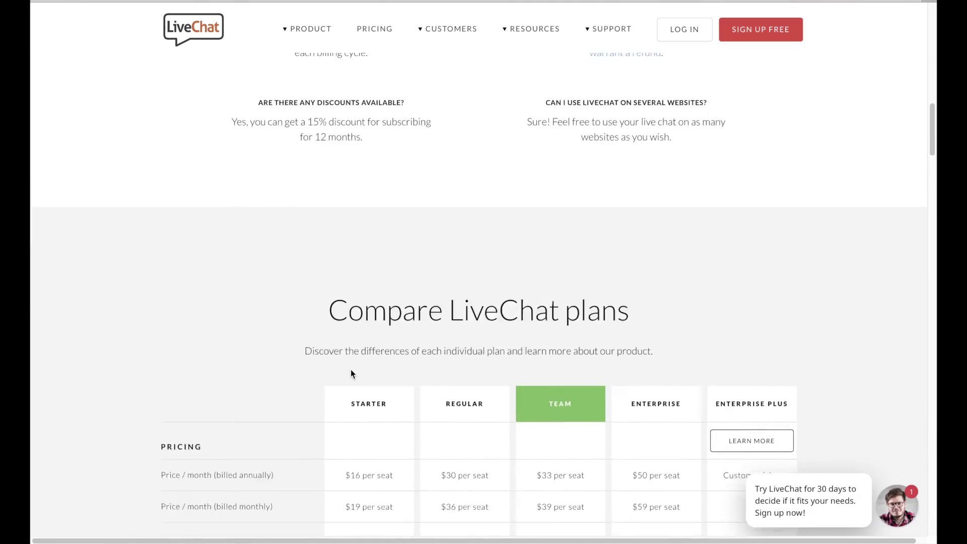
scroll(218, 259, "down", 2)
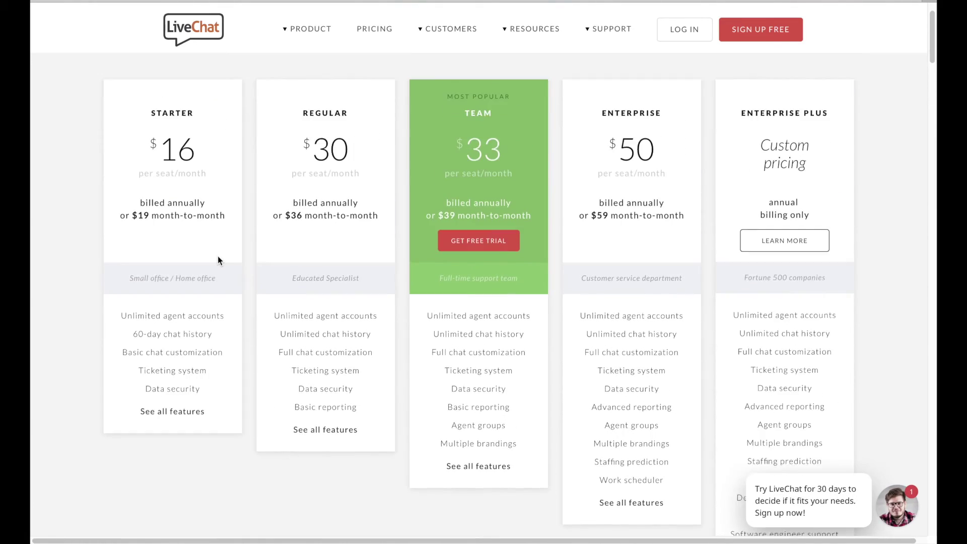
scroll(218, 253, "up", 6)
scroll(220, 255, "down", 2)
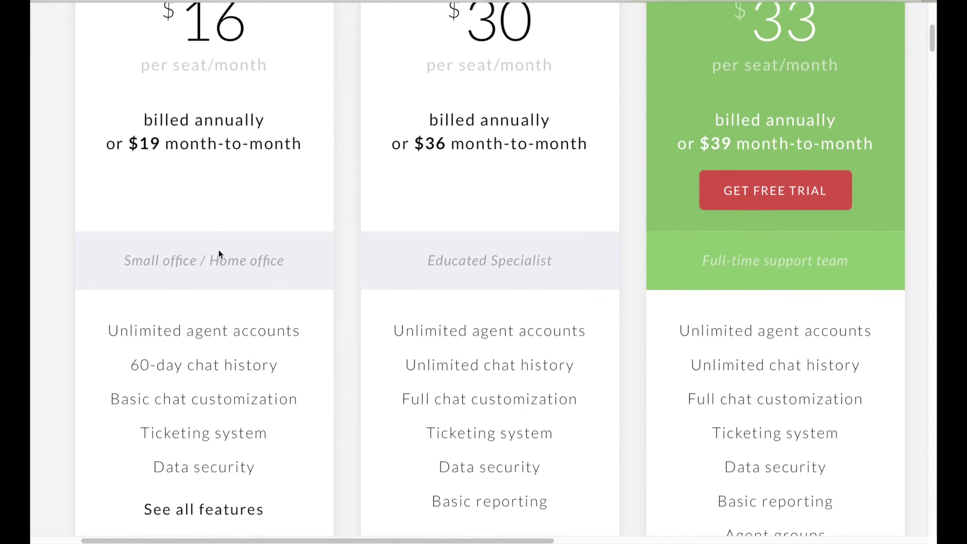
scroll(220, 254, "up", 3)
scroll(220, 254, "down", 4)
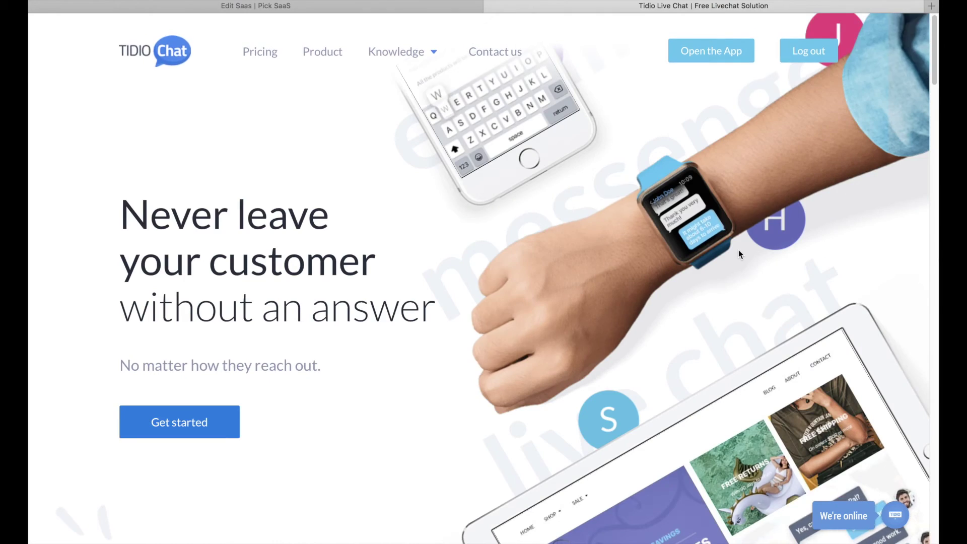
scroll(738, 250, "down", 15)
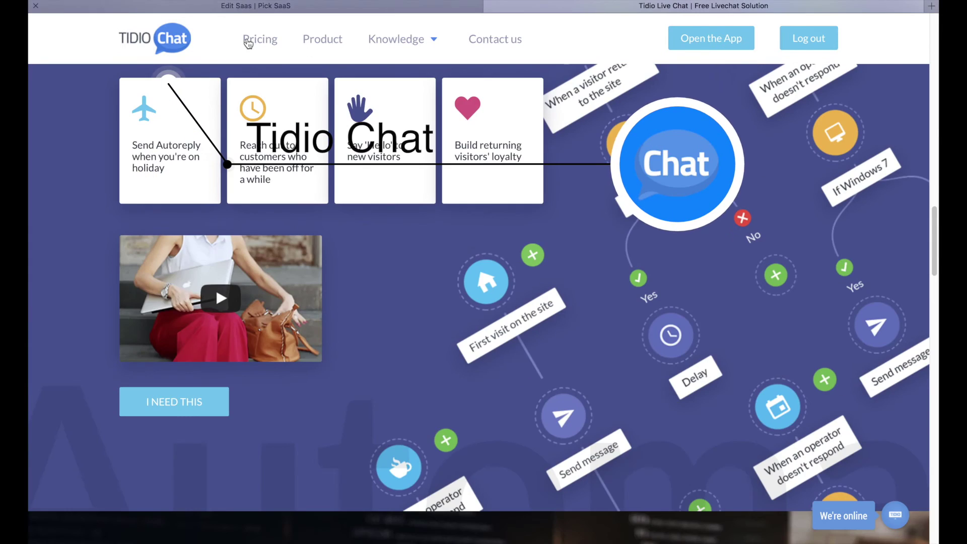
- Add Tidio Live Chat from the Wix App Market to the Casies home page
scroll(244, 37, "up", 15)
mouse_move(900, 526)
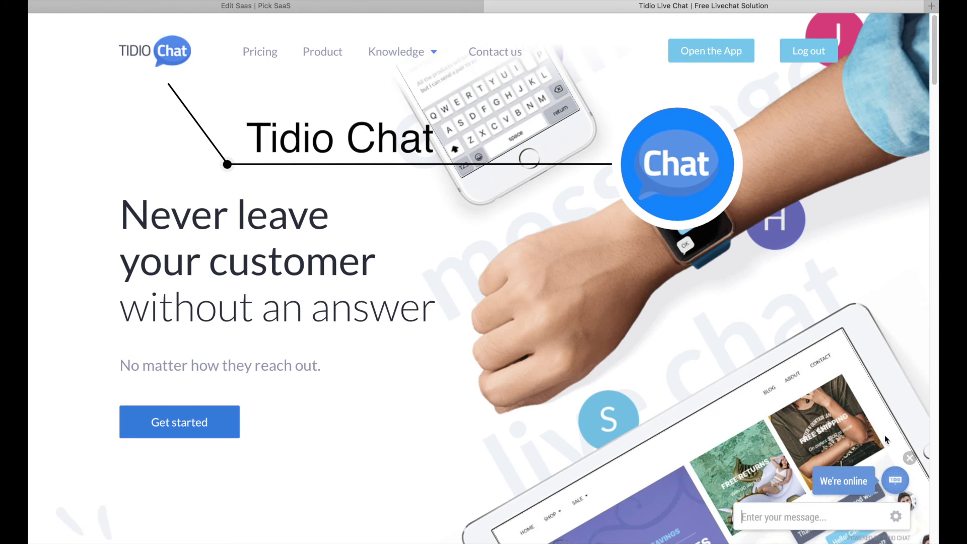
scroll(892, 415, "up", 3)
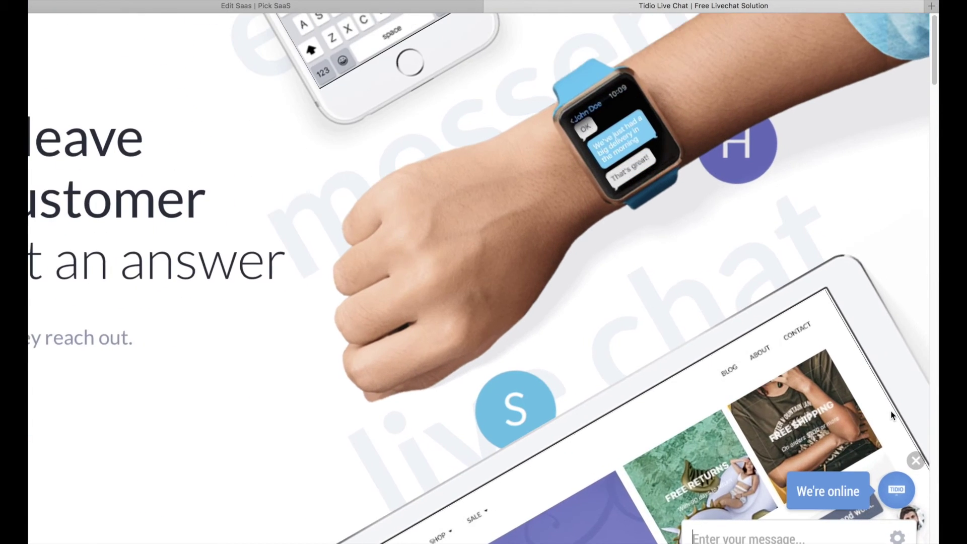
scroll(890, 418, "down", 1)
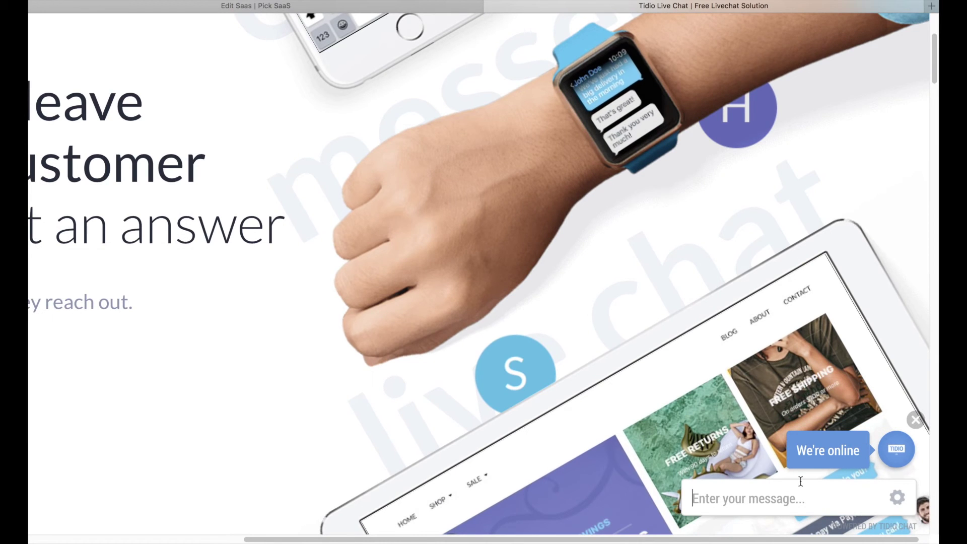
scroll(801, 481, "down", 5)
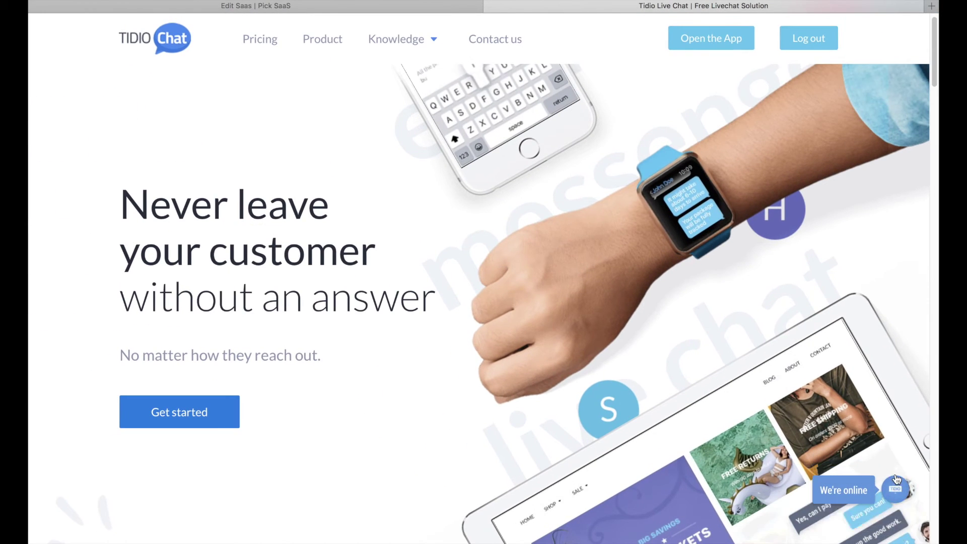
scroll(730, 402, "up", 2)
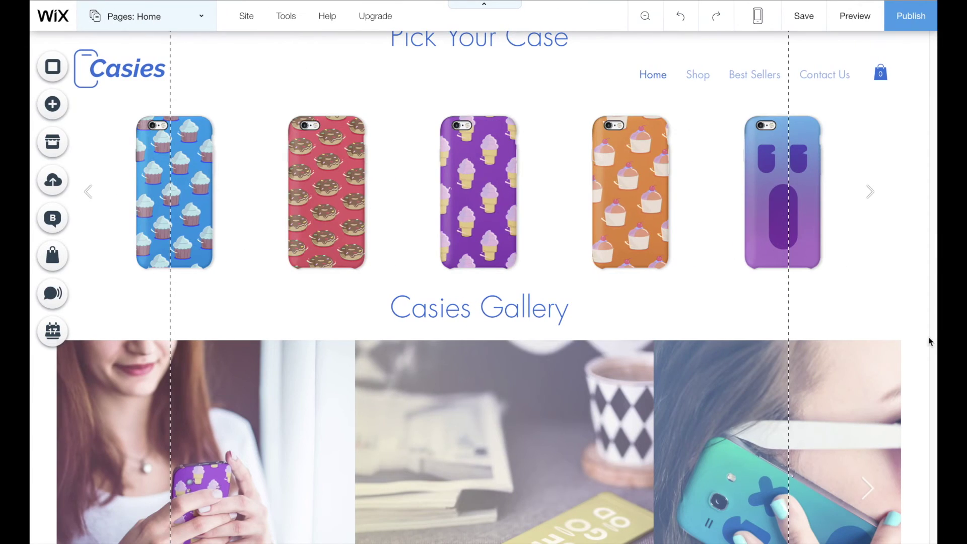
left_click(53, 142)
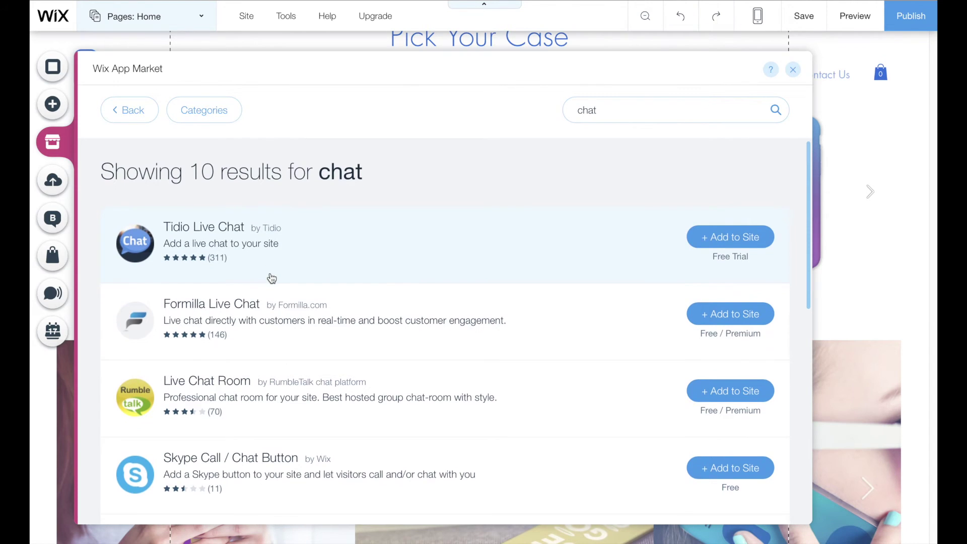
left_click(715, 243)
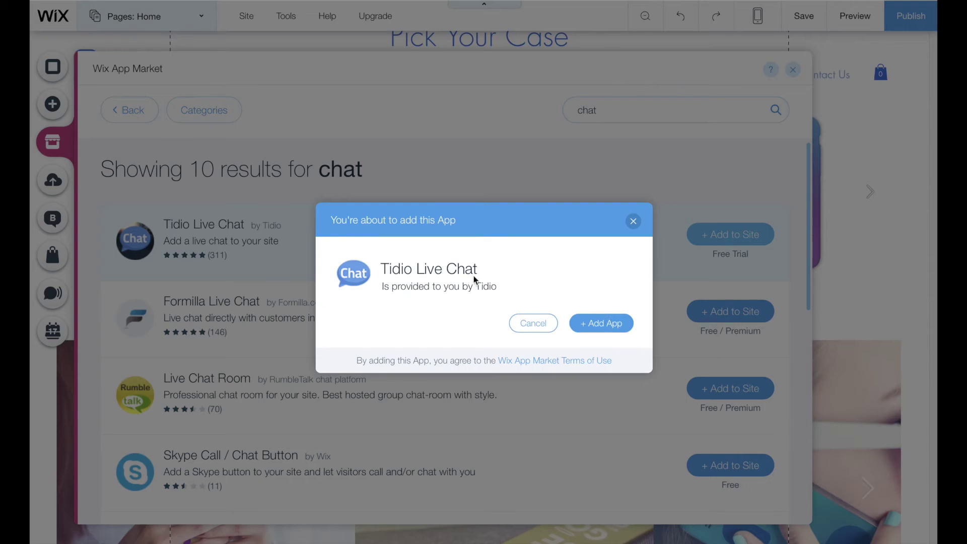
left_click(609, 324)
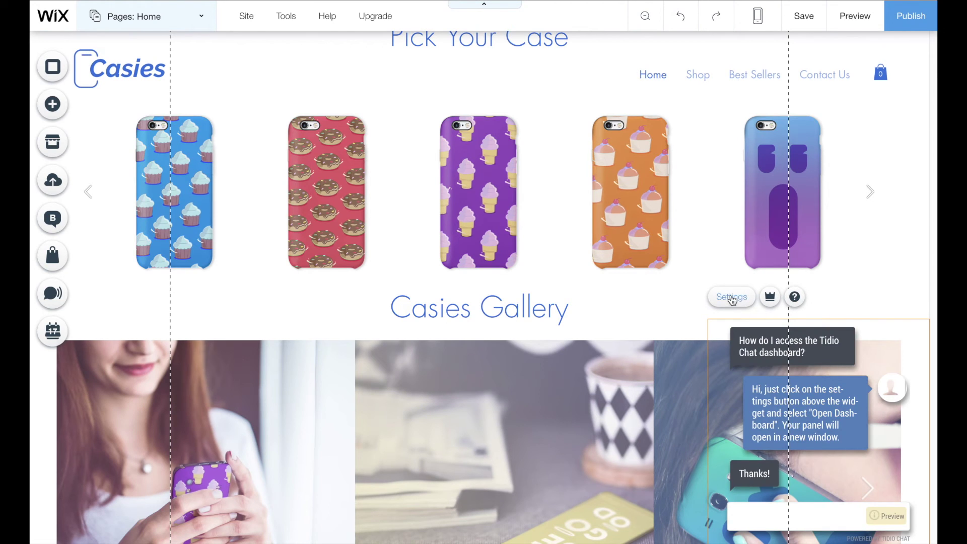
- Switch the Tidio chat widget's layout to the Business theme
left_click(732, 298)
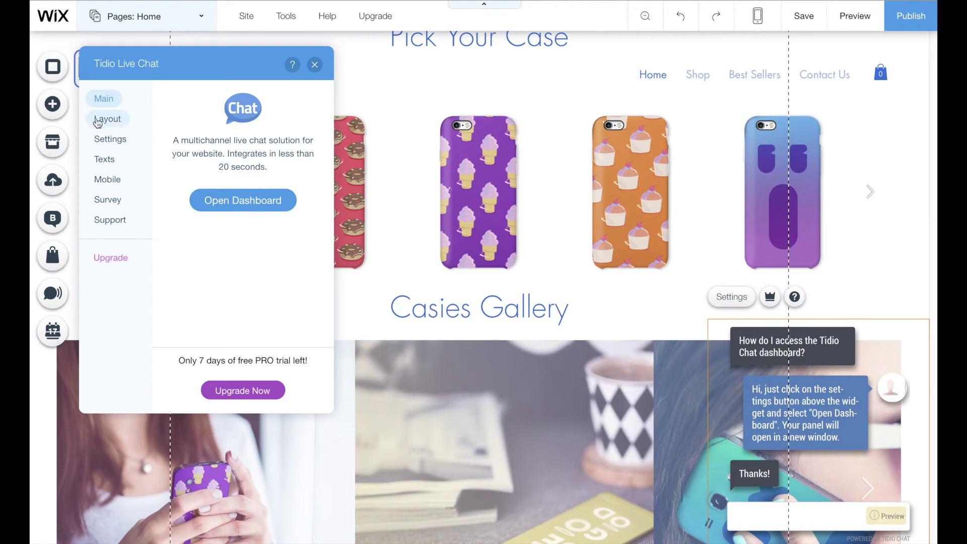
left_click(98, 121)
left_click(264, 125)
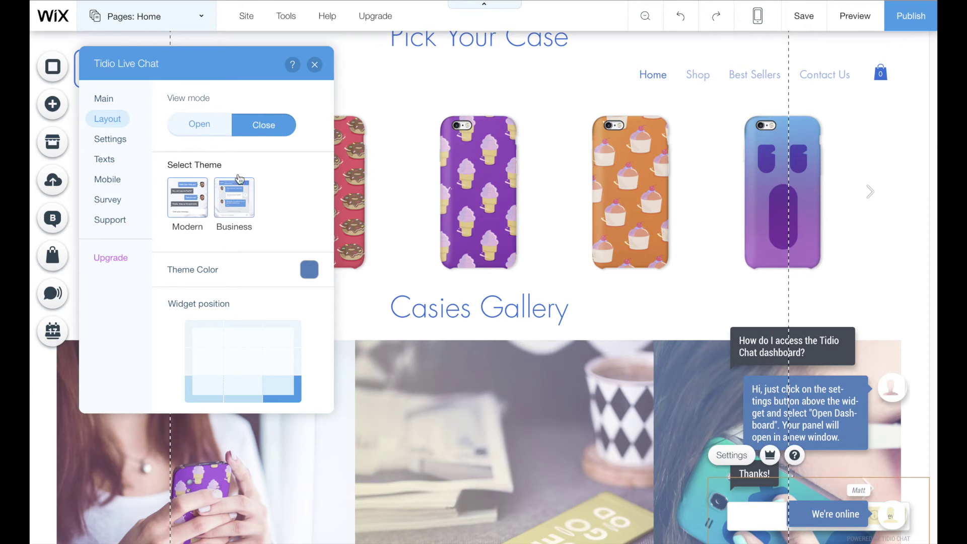
left_click(200, 125)
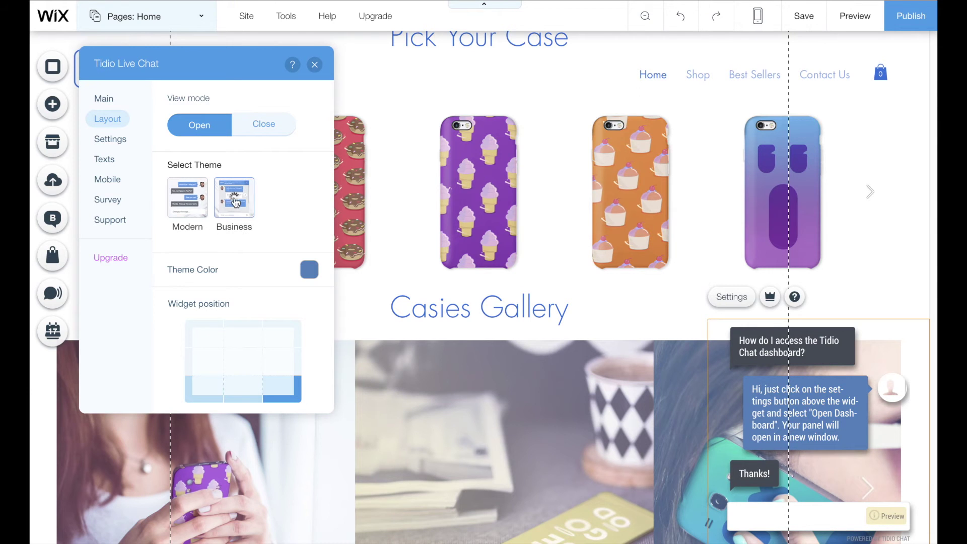
left_click(250, 199)
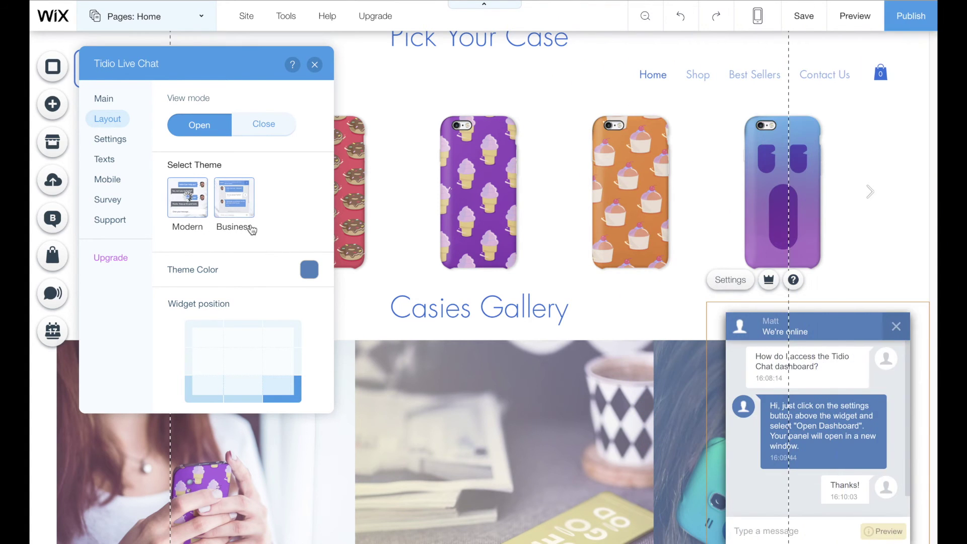
- Review the widget's Settings, Texts and Mobile options, then enable Show Pre-chat Survey
left_click(111, 144)
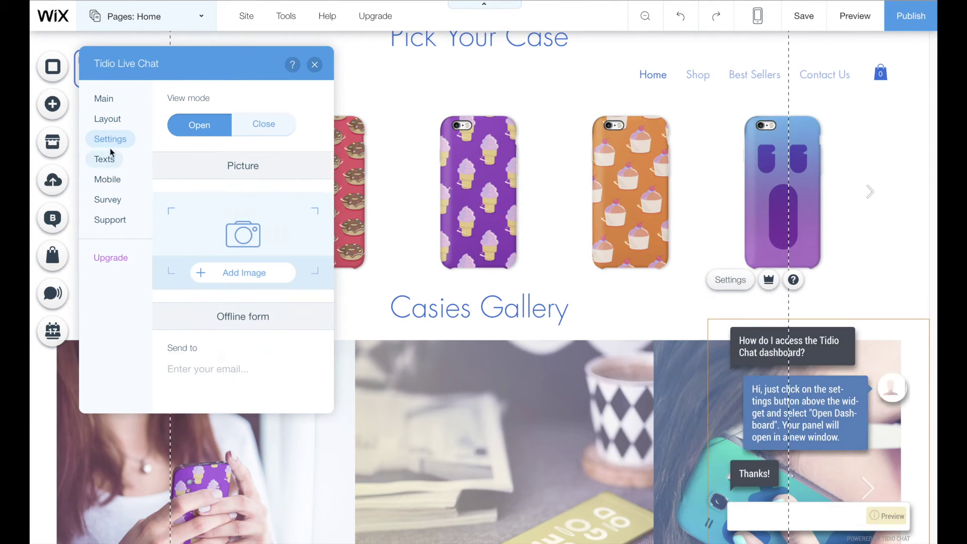
left_click(105, 160)
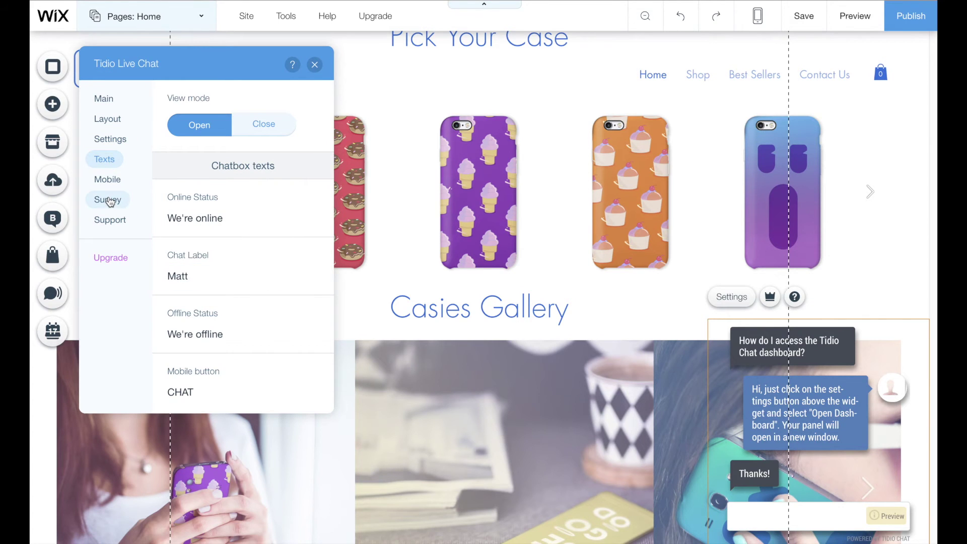
left_click(108, 180)
left_click(108, 200)
left_click(302, 103)
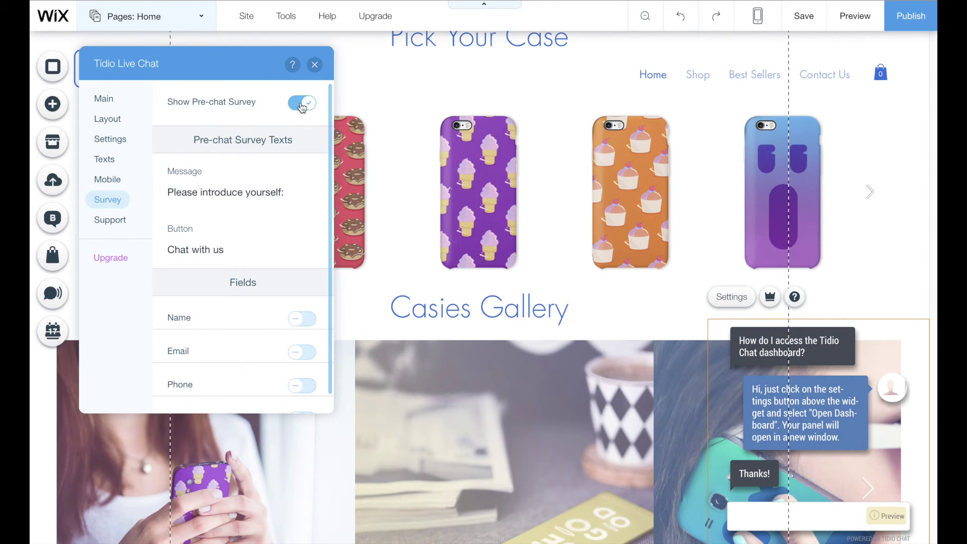
scroll(260, 184, "down", 1)
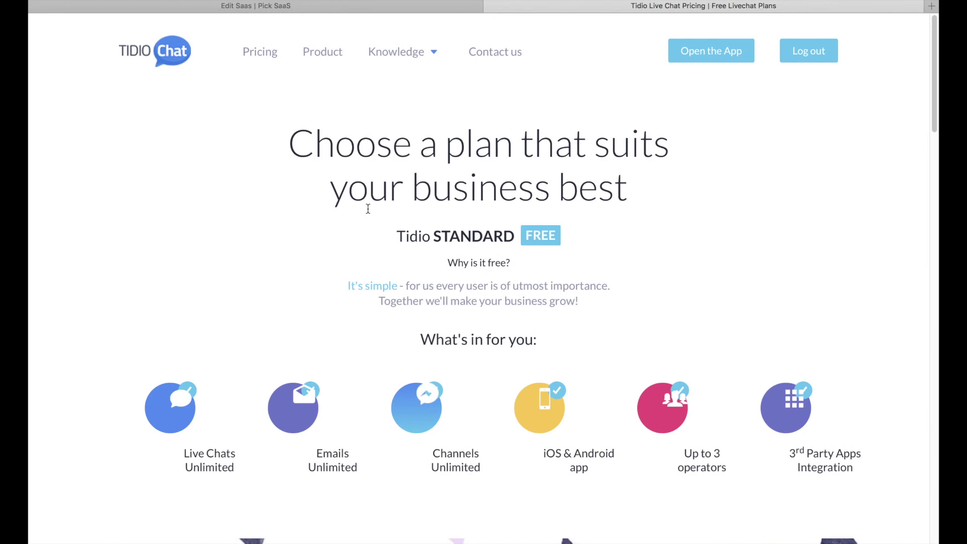
scroll(403, 203, "down", 3)
scroll(410, 207, "up", 3)
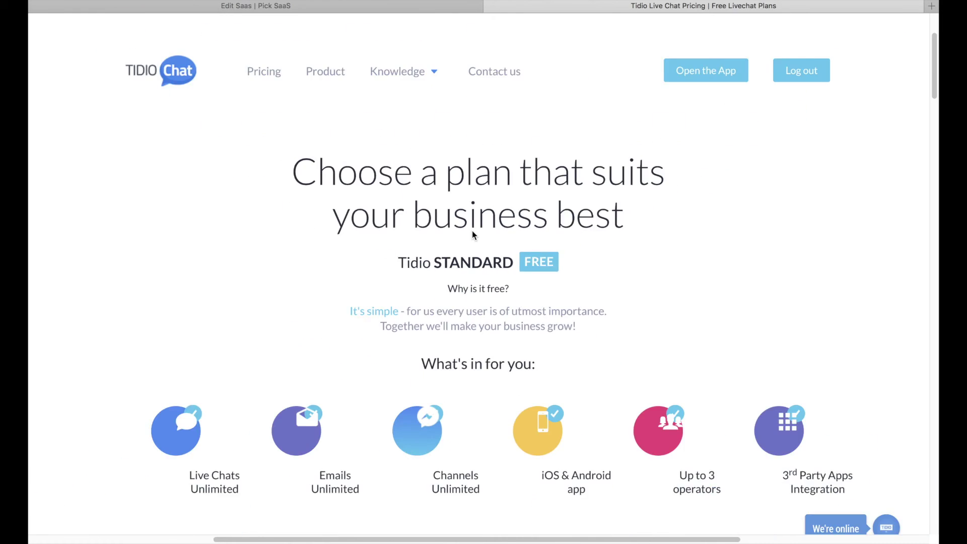
scroll(473, 231, "down", 8)
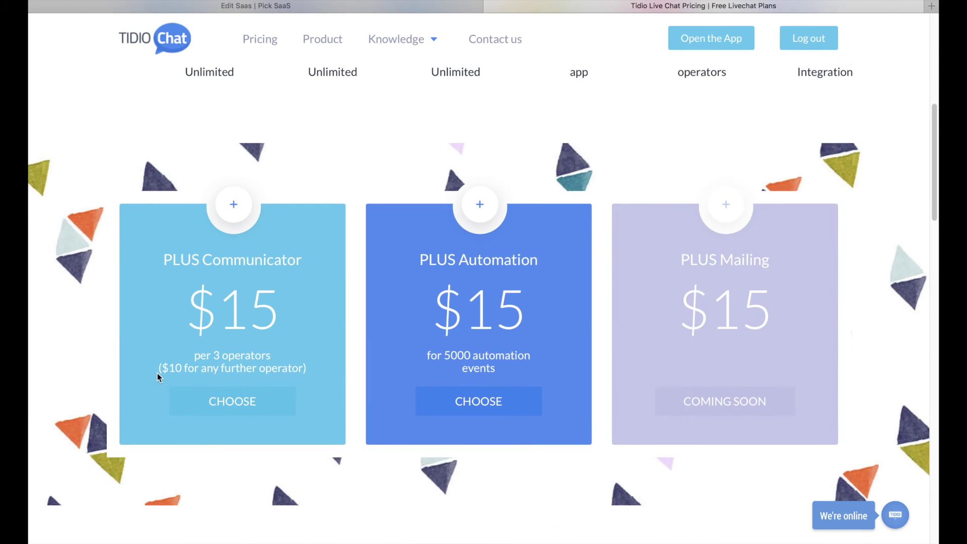
scroll(156, 362, "up", 3)
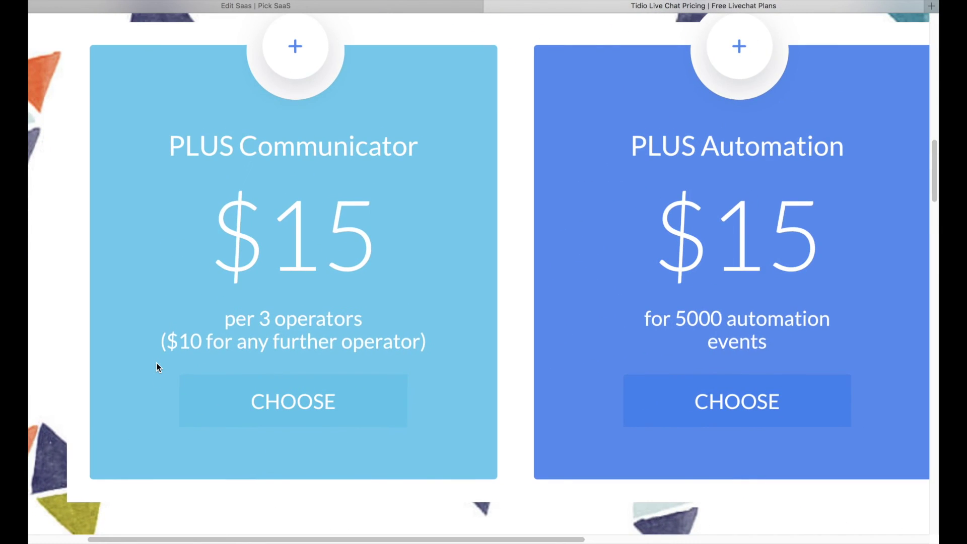
scroll(157, 363, "right", 10)
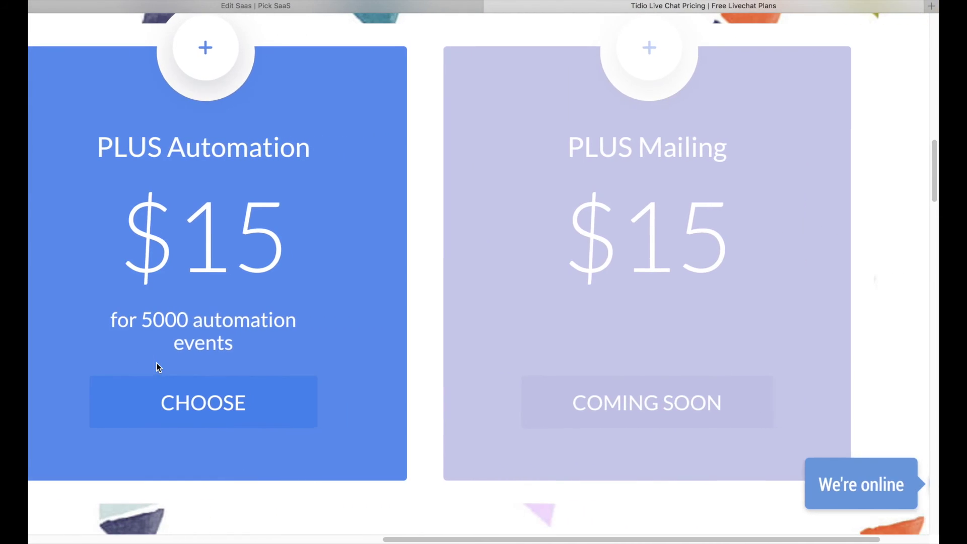
scroll(157, 366, "down", 3)
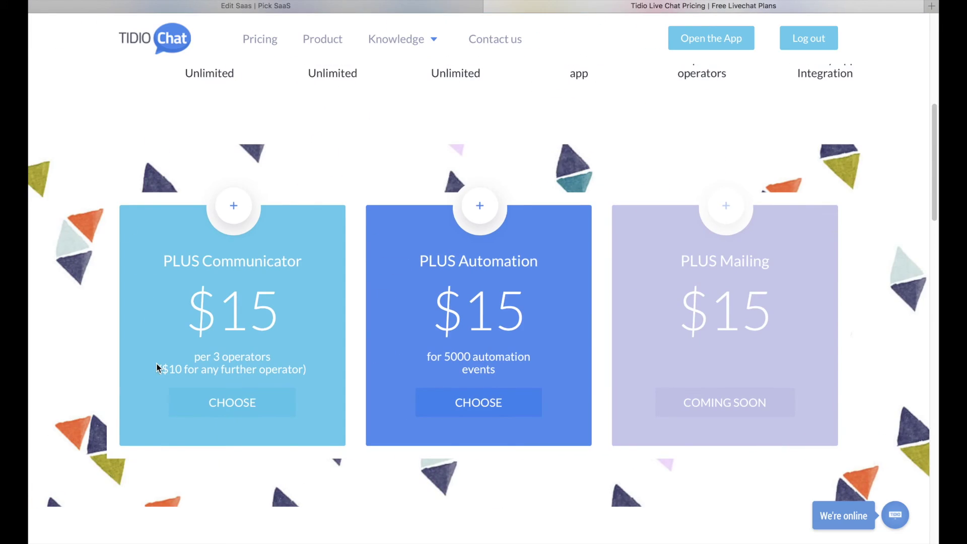
scroll(156, 365, "down", 20)
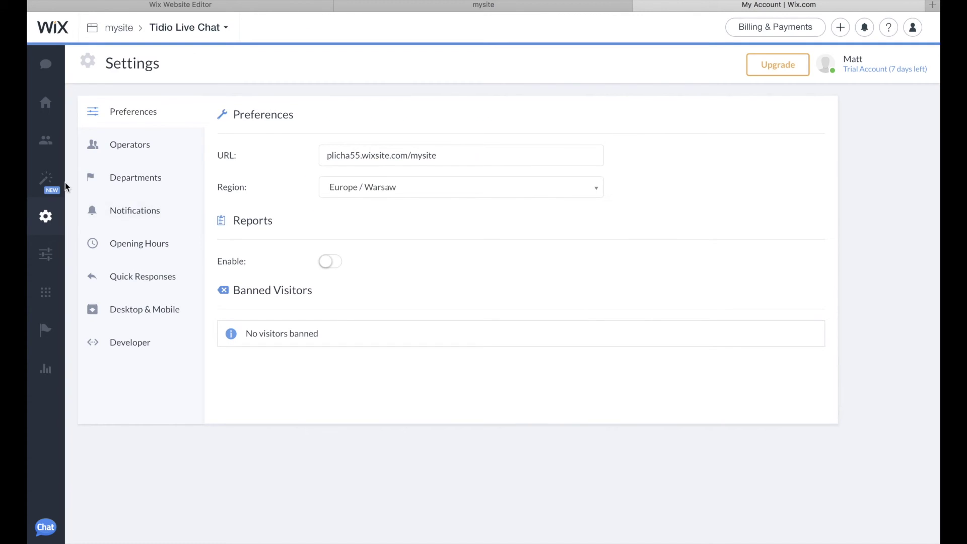
- Create a new automation from scratch triggered when the mouse leaves the window
scroll(47, 182, "up", 5)
scroll(48, 181, "down", 5)
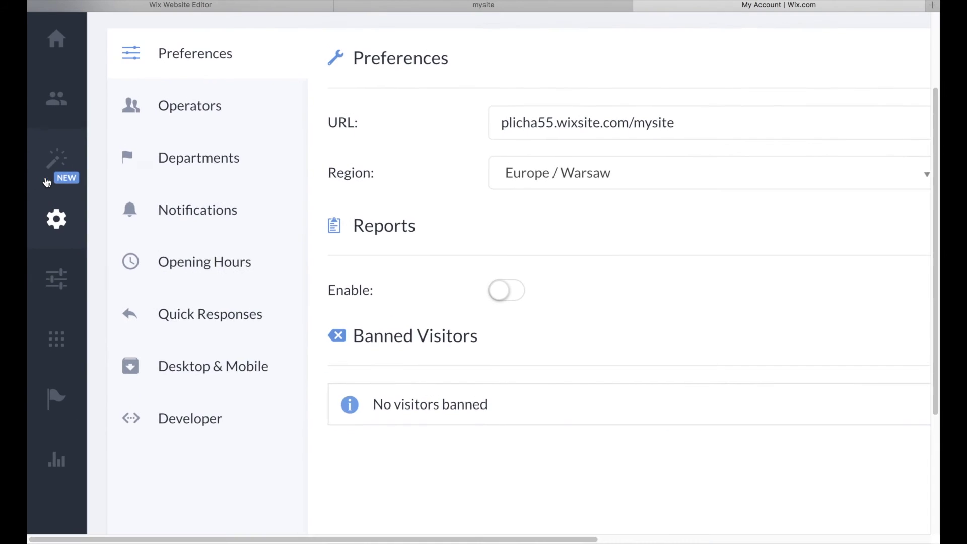
left_click(47, 179)
scroll(99, 178, "up", 5)
scroll(99, 177, "down", 5)
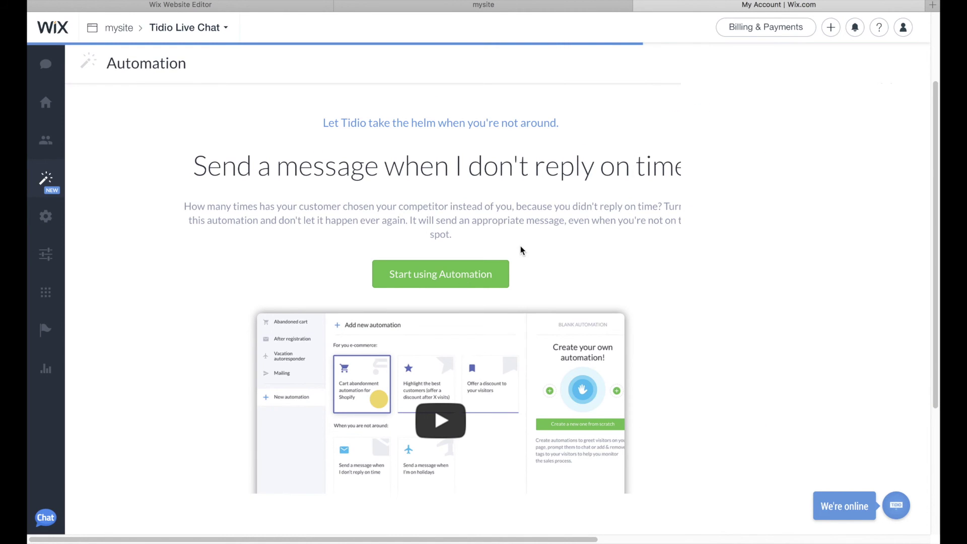
left_click(464, 260)
scroll(797, 306, "up", 5)
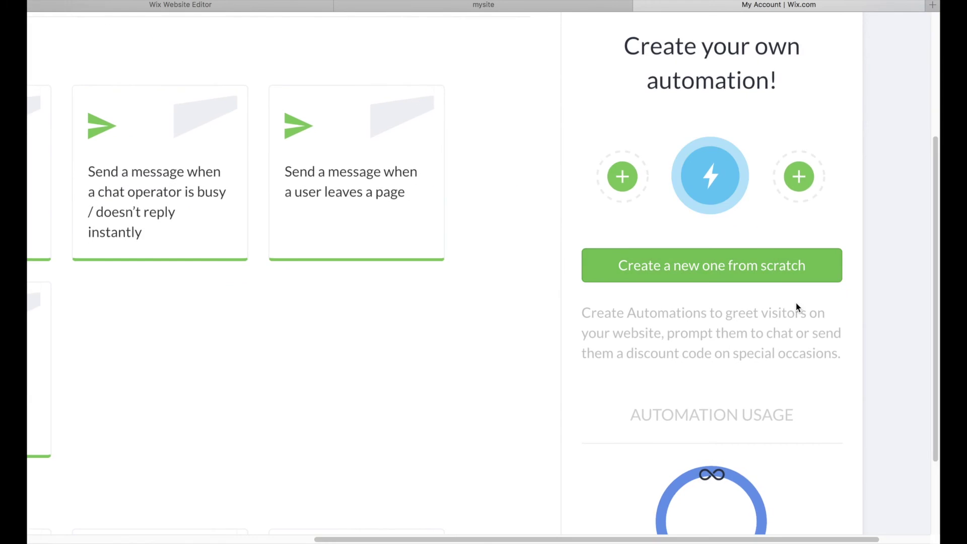
left_click(793, 272)
scroll(470, 327, "down", 5)
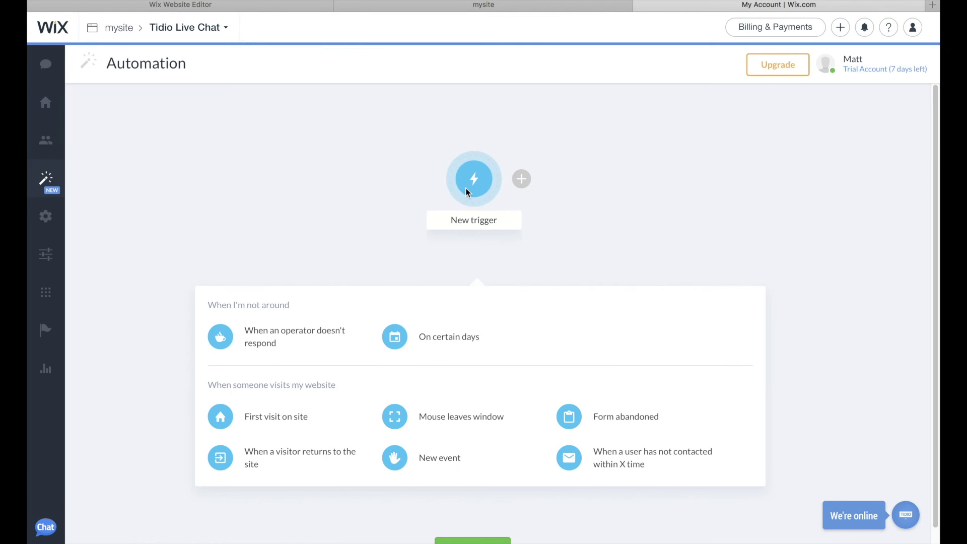
scroll(452, 427, "up", 5)
left_click(452, 428)
- Add a Send message action asking about prices and save the automation
scroll(484, 322, "up", 5)
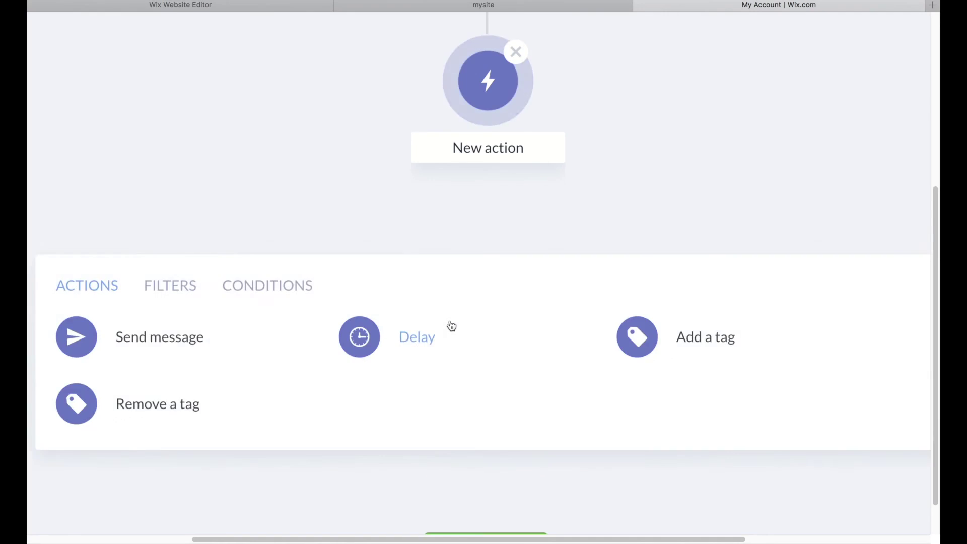
scroll(452, 327, "down", 5)
scroll(450, 325, "up", 5)
scroll(450, 325, "up", 3)
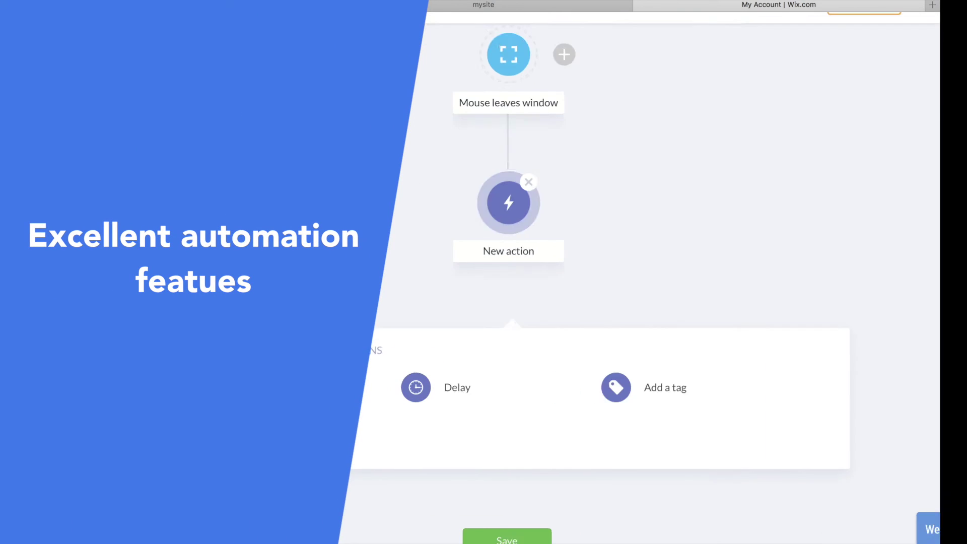
scroll(473, 350, "down", 5)
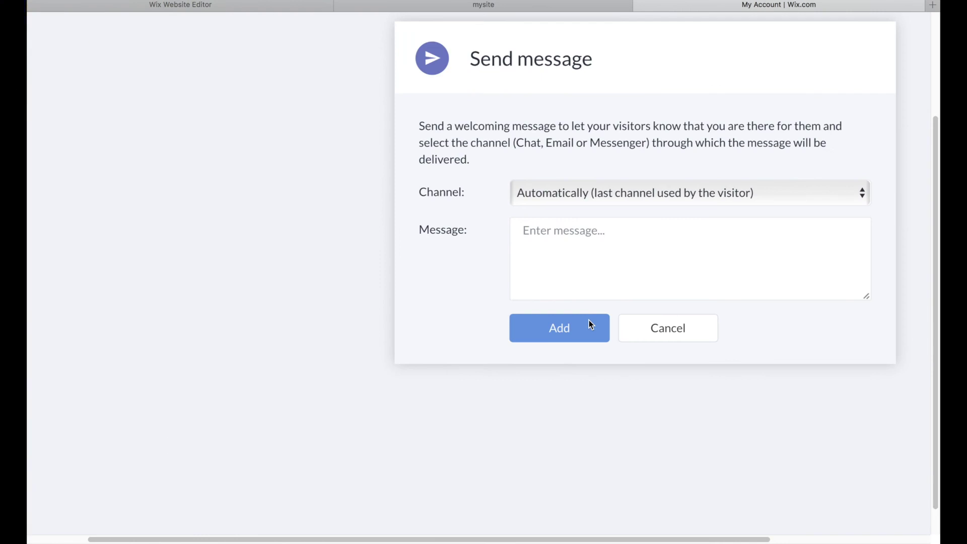
scroll(590, 324, "down", 3)
left_click(600, 300)
type("H")
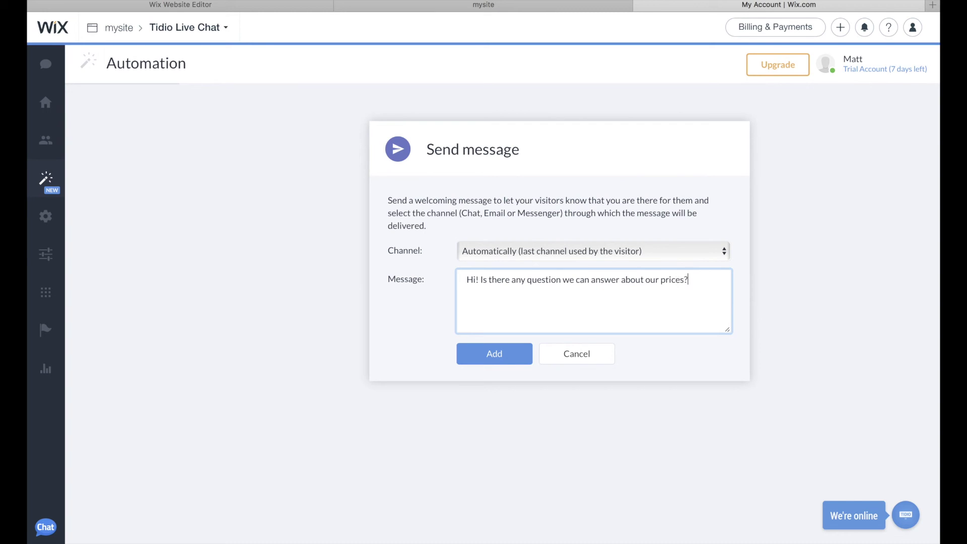
left_click(501, 358)
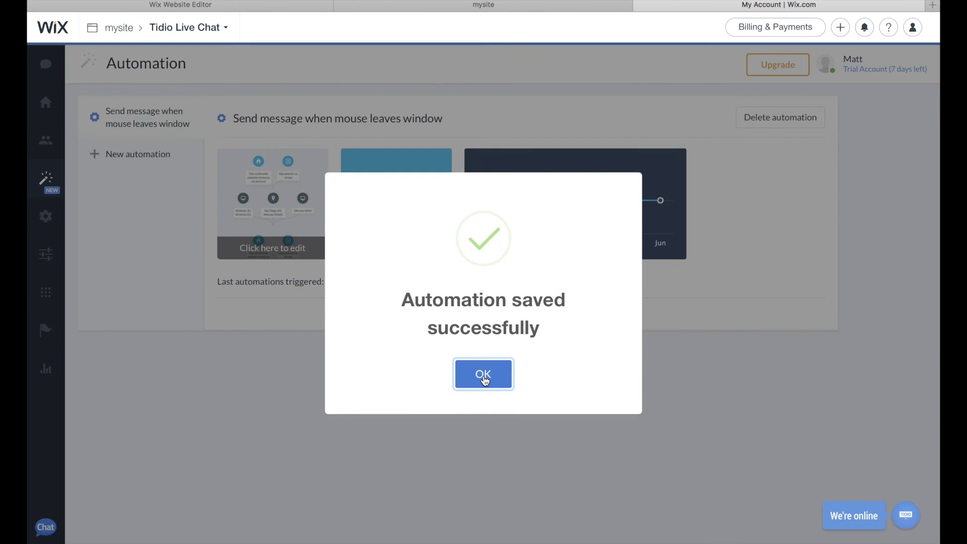
left_click(484, 375)
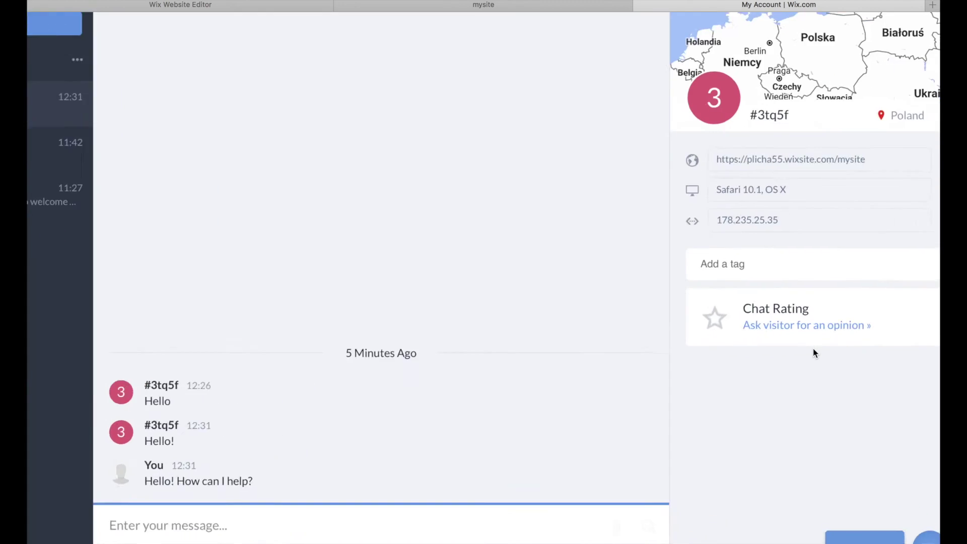
- Ask the chat visitor for an opinion on the conversation
scroll(813, 348, "up", 5)
left_click(776, 310)
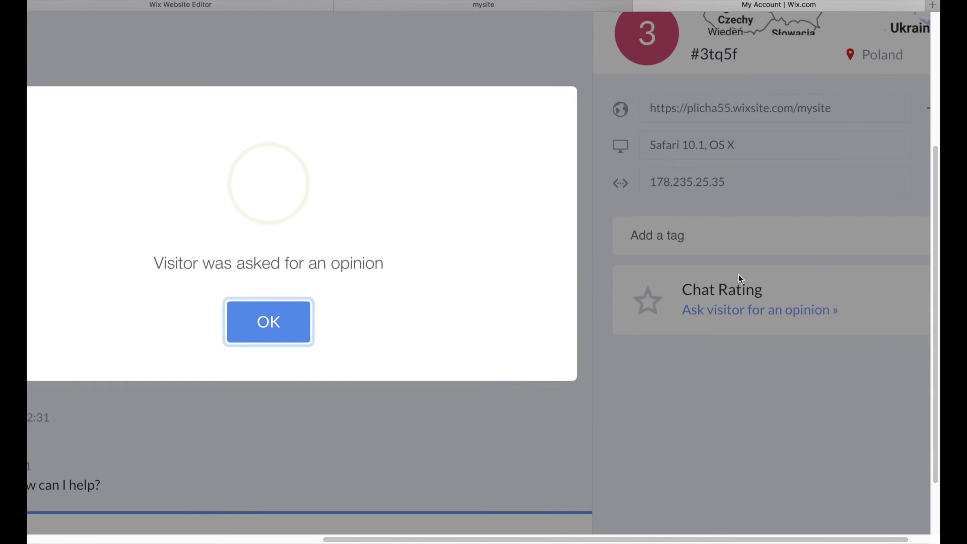
scroll(643, 310, "down", 5)
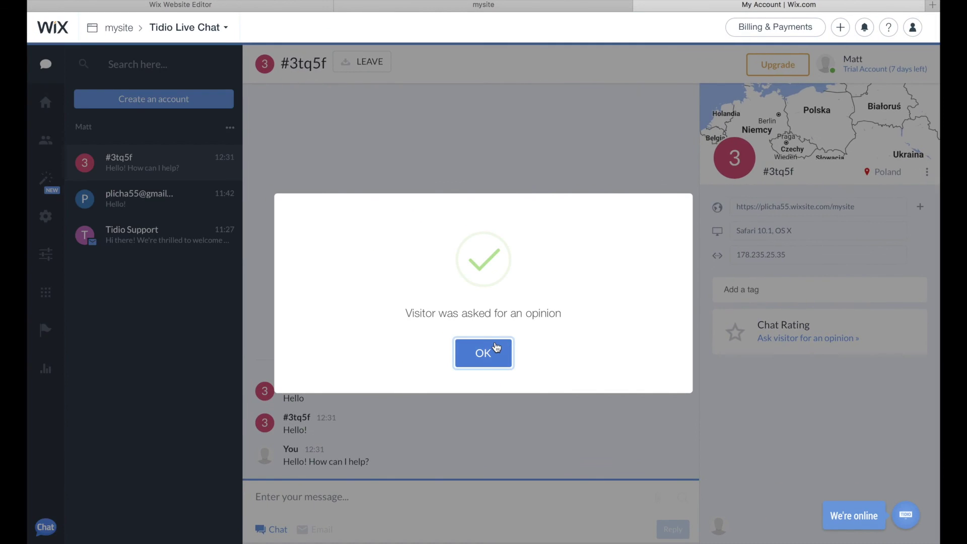
left_click(491, 348)
- Rate the chat Very good on the live site, cancel the attachment picker, and return to Dashboard
left_click(472, 10)
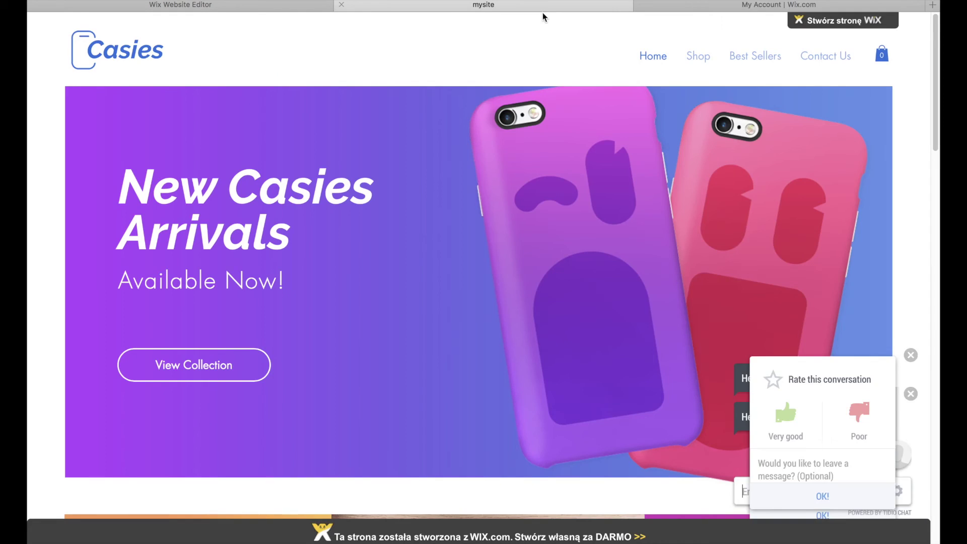
left_click(822, 405)
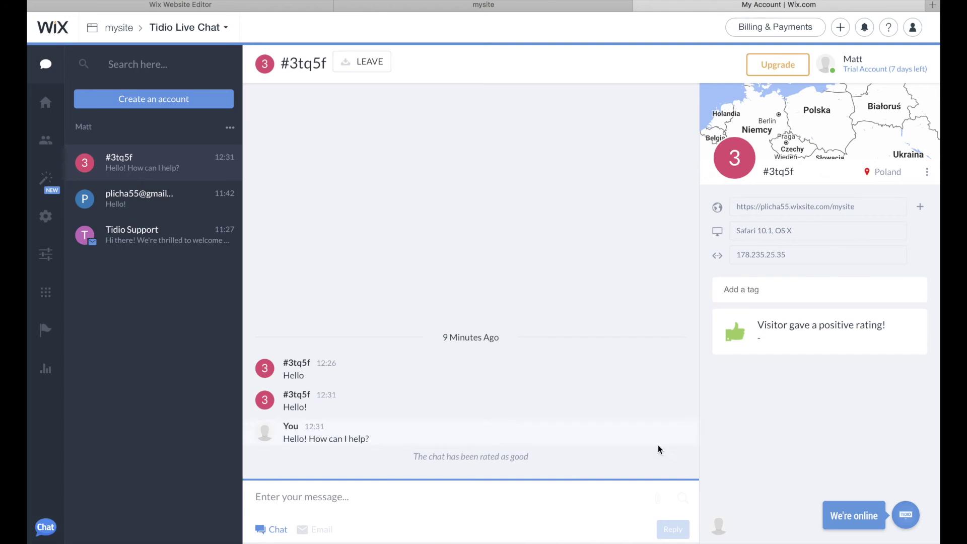
left_click(657, 498)
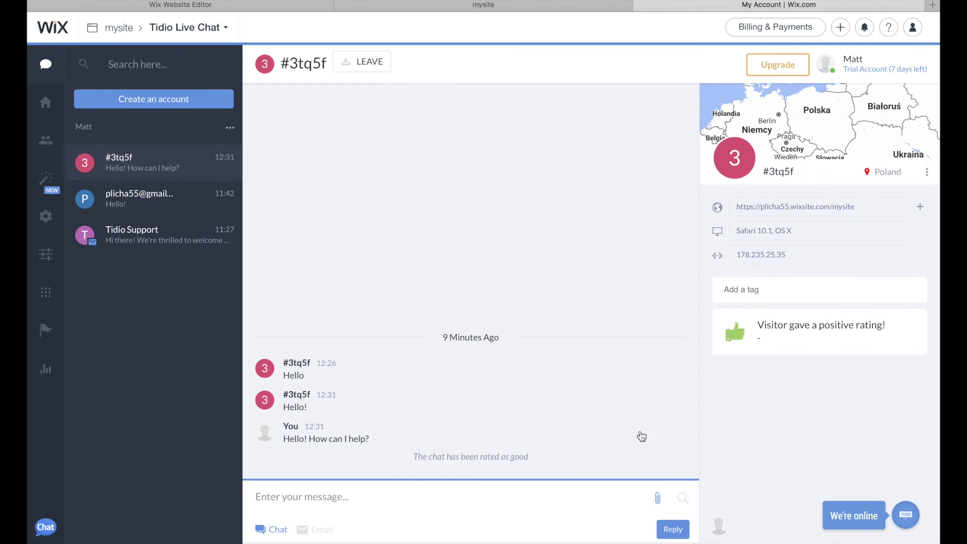
left_click(730, 394)
scroll(297, 498, "up", 5)
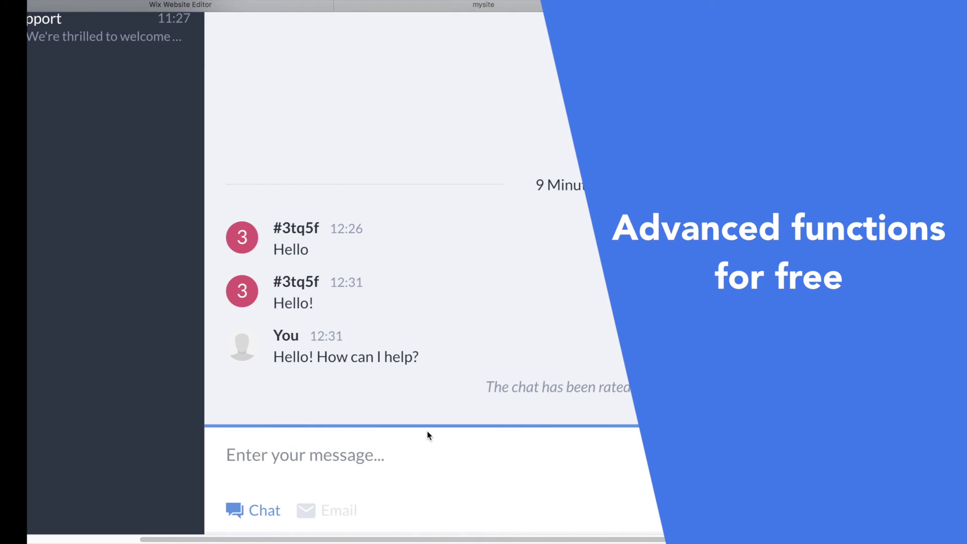
scroll(428, 435, "down", 5)
left_click(45, 103)
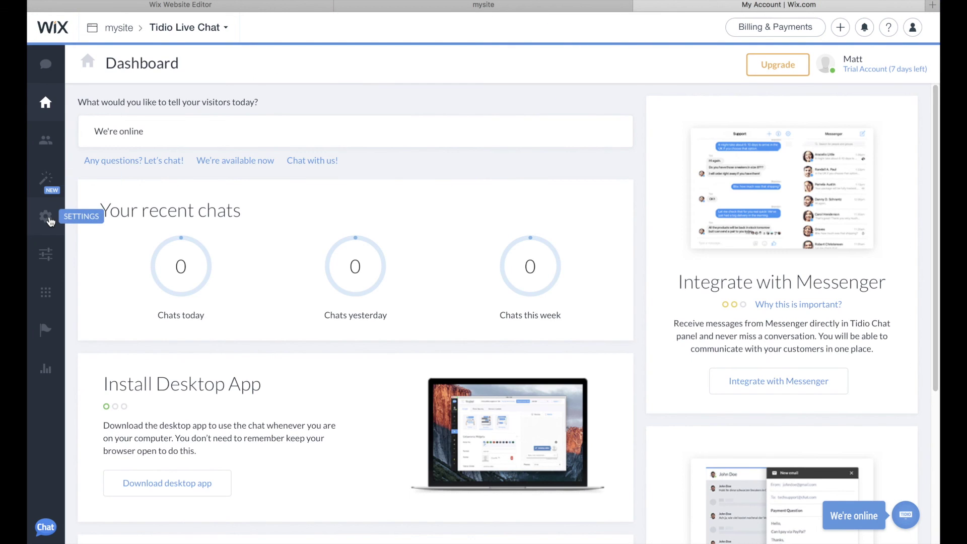
- Look through the Channels settings, abandoning the Facebook login for Messenger
left_click(46, 217)
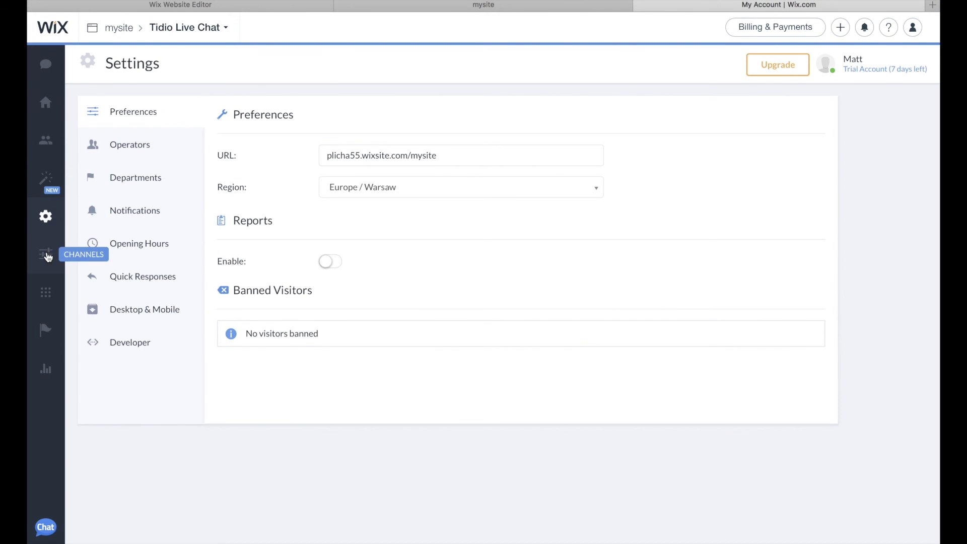
left_click(47, 254)
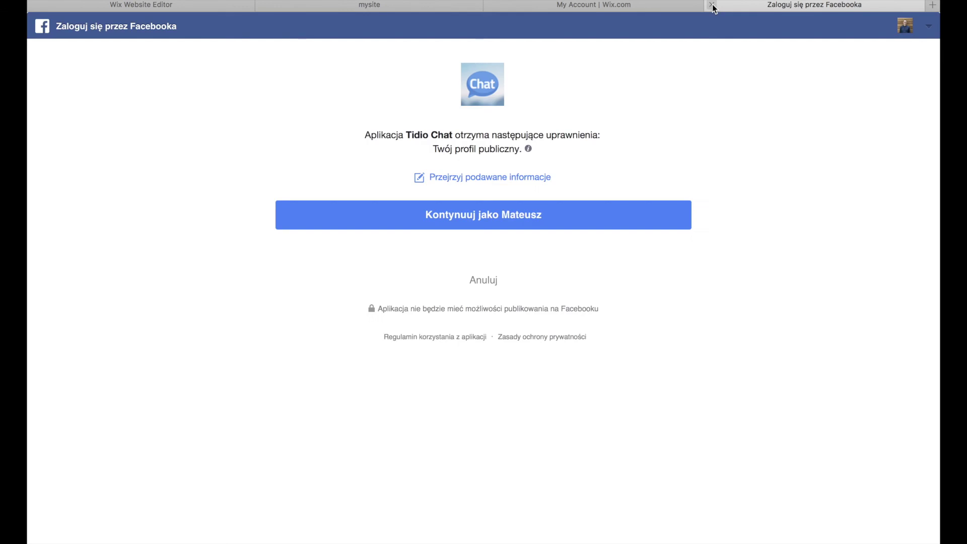
left_click(711, 4)
left_click(130, 172)
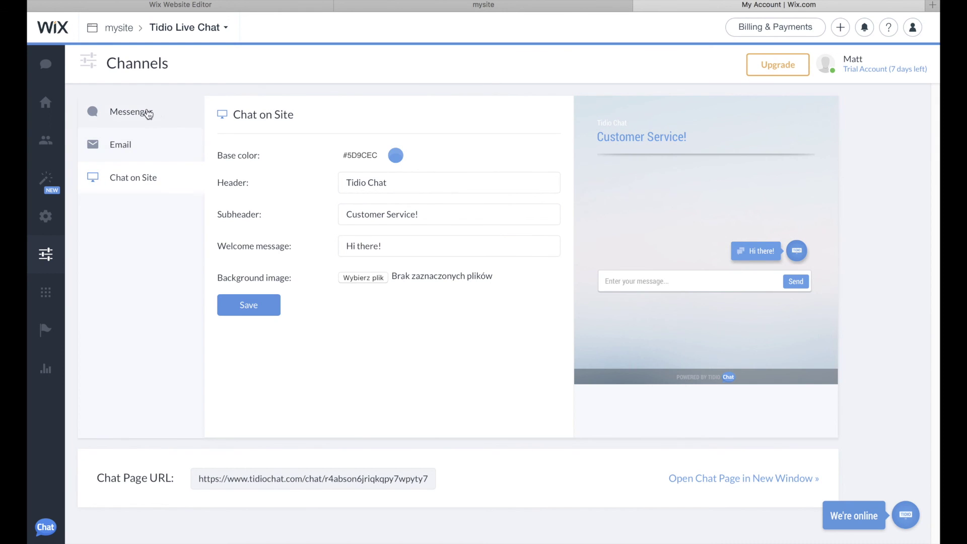
left_click(146, 113)
- Browse Operators, Departments, Opening Hours, Quick Responses and Desktop & Mobile settings
left_click(45, 216)
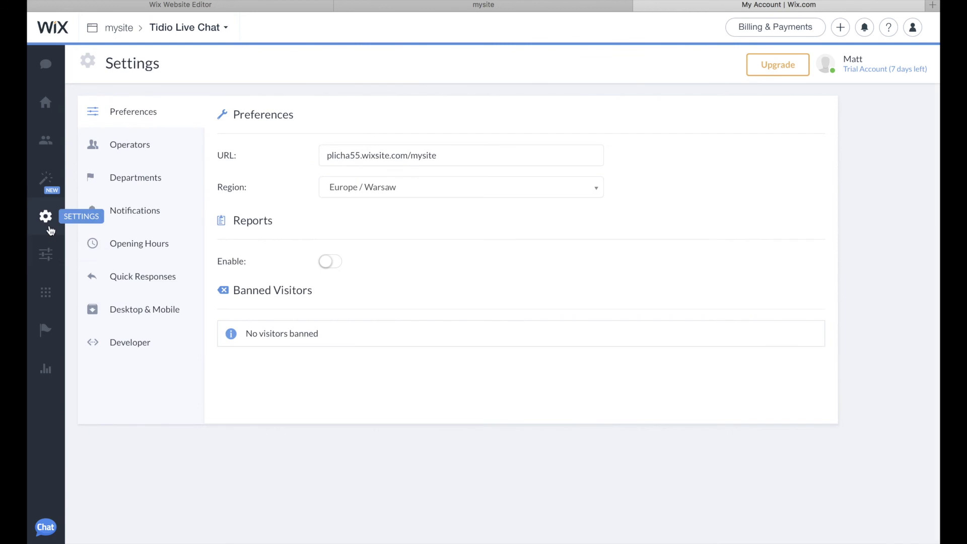
left_click(139, 146)
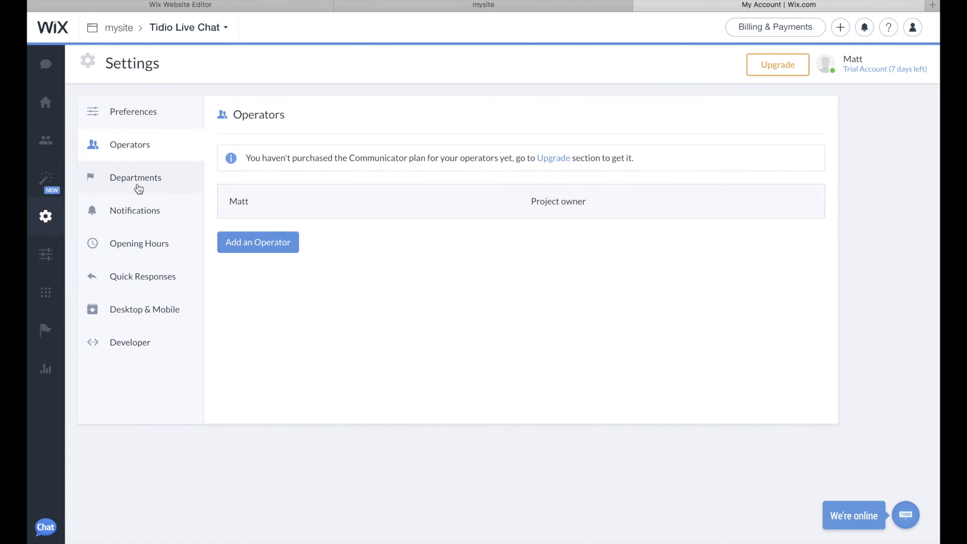
left_click(138, 188)
left_click(134, 249)
left_click(135, 280)
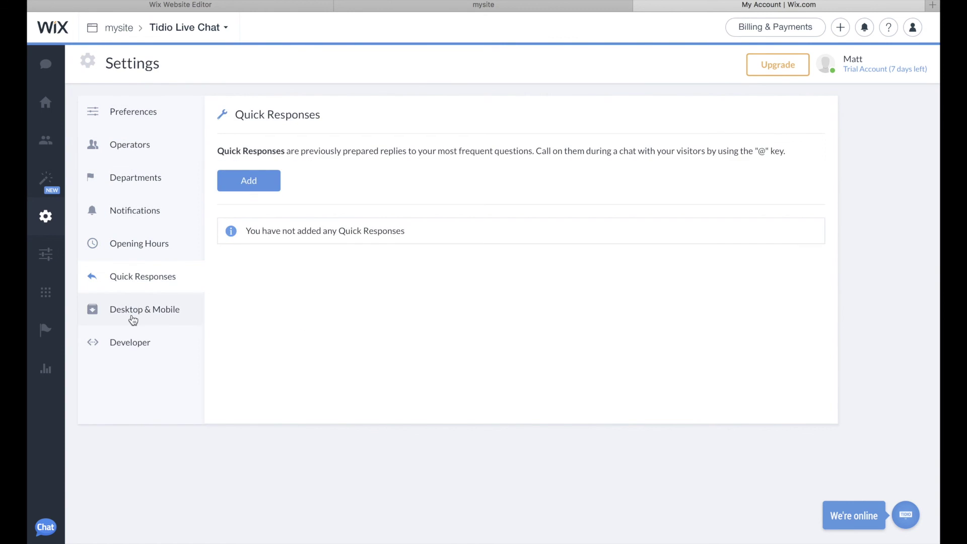
left_click(132, 320)
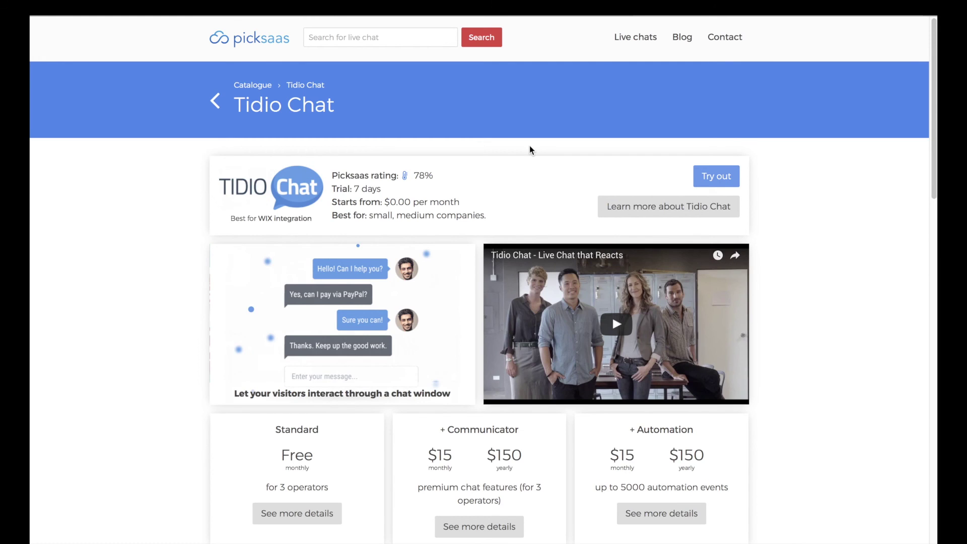
- Zoom in and scroll through Tidio Chat's feature list on Picksaas
scroll(530, 146, "down", 2)
scroll(530, 149, "down", 5)
key("ctrl+plus")
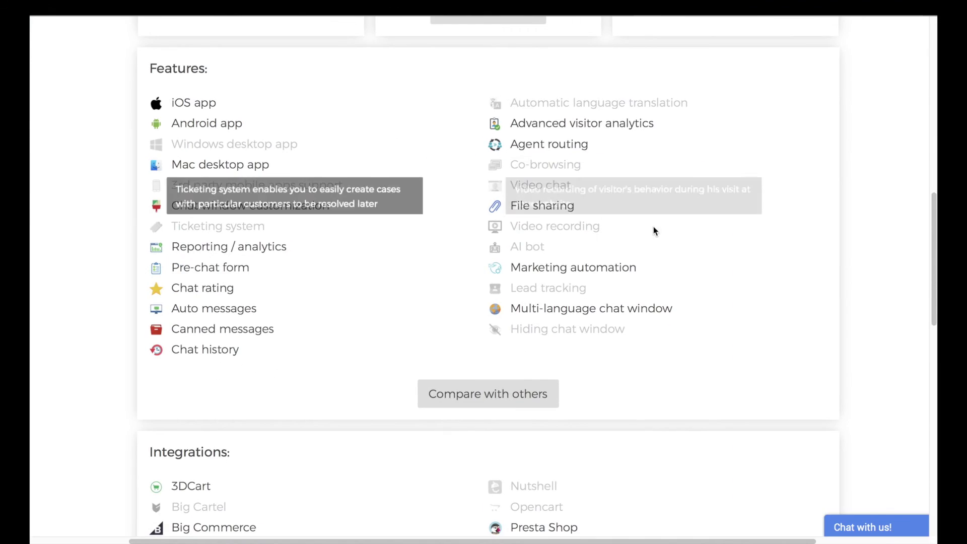
scroll(577, 320, "down", 9)
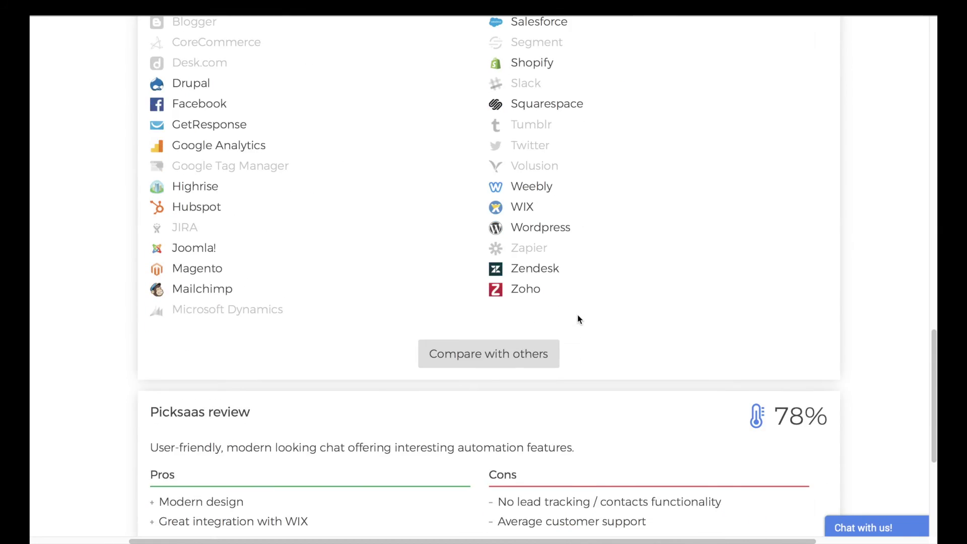
key("ctrl+minus")
scroll(578, 319, "up", 15)
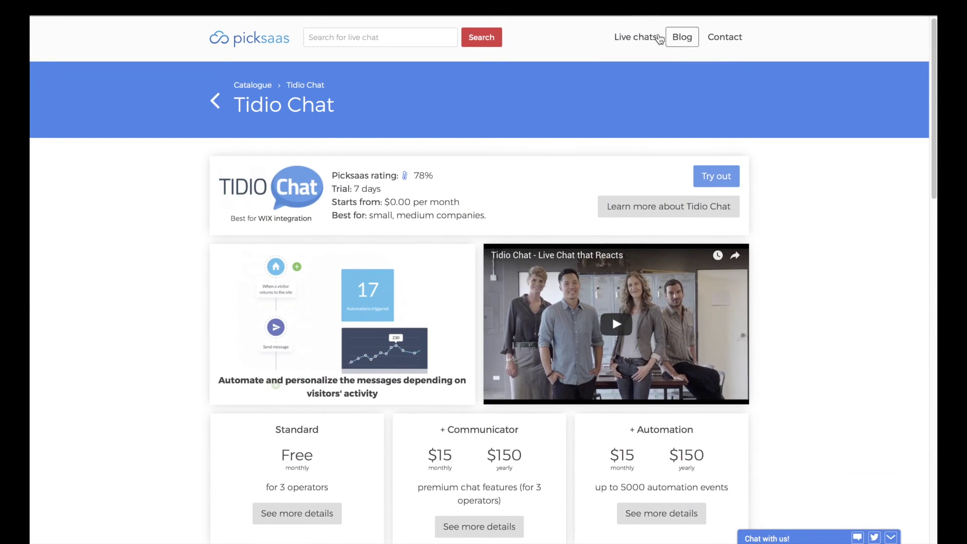
- Filter Live chats by iOS app, Android app and Chat rating, plus one integration
left_click(636, 37)
key("ctrl+plus")
left_click(237, 108)
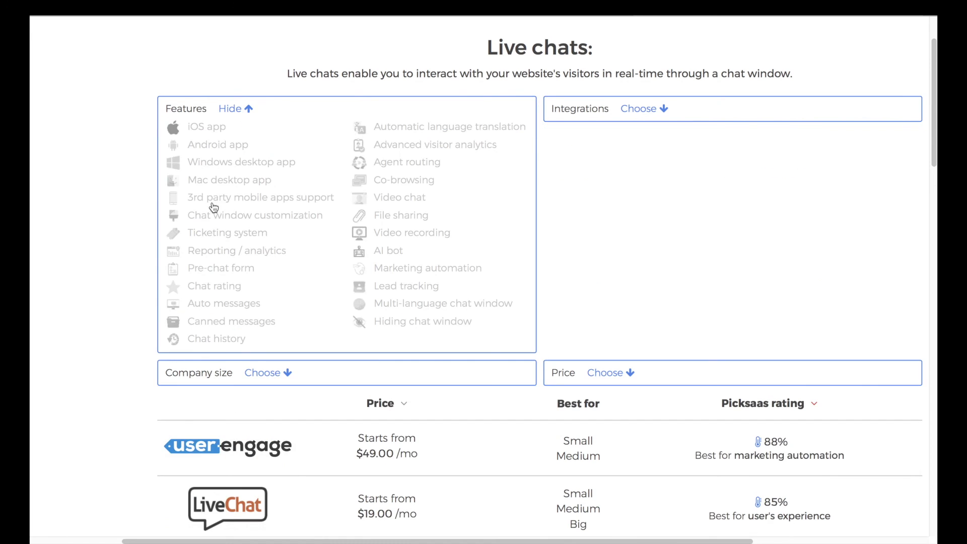
left_click(222, 129)
left_click(237, 146)
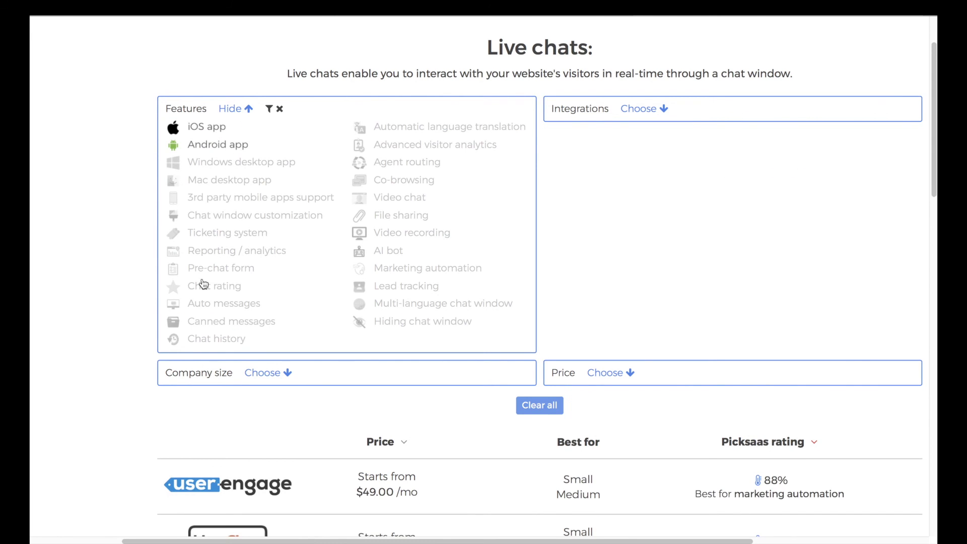
left_click(207, 285)
key("ctrl+minus")
key("ctrl+minus")
left_click(559, 137)
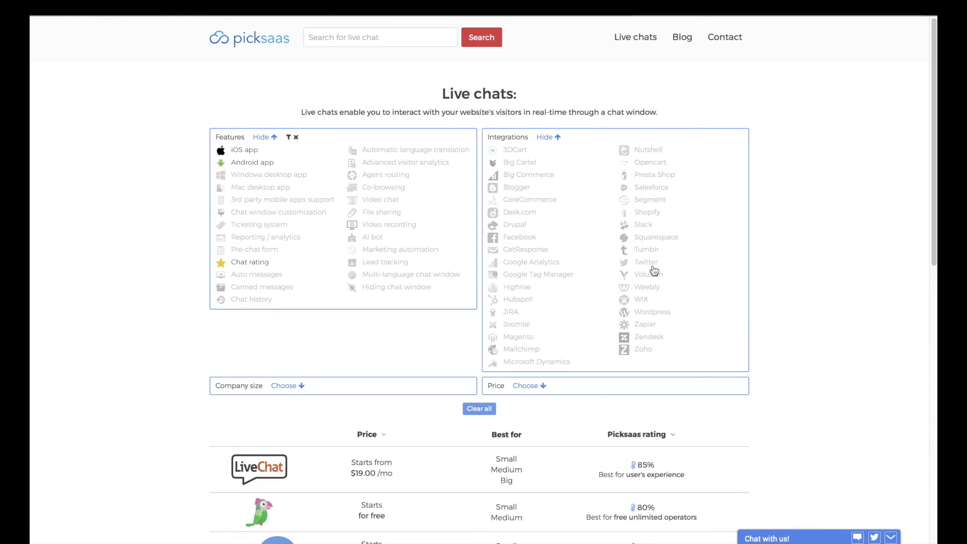
left_click(655, 262)
scroll(553, 326, "down", 4)
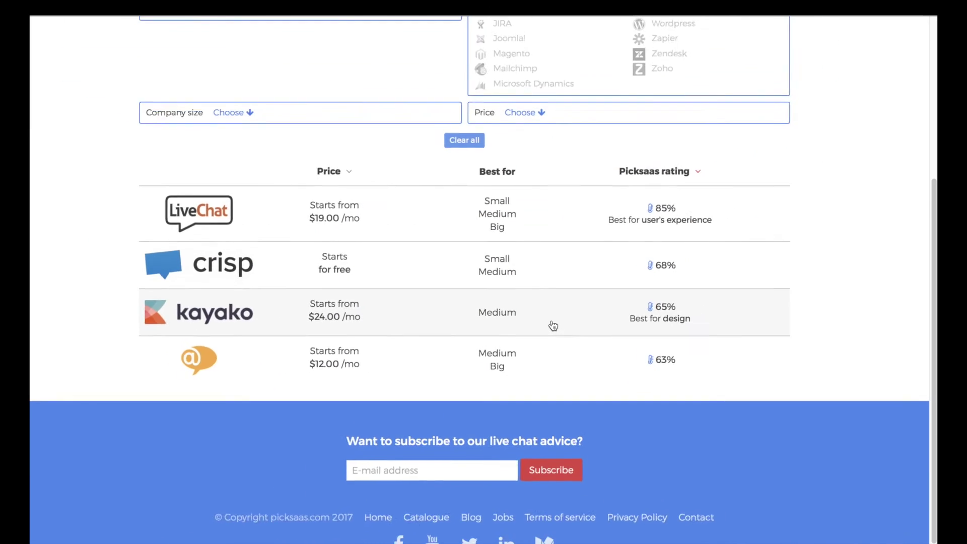